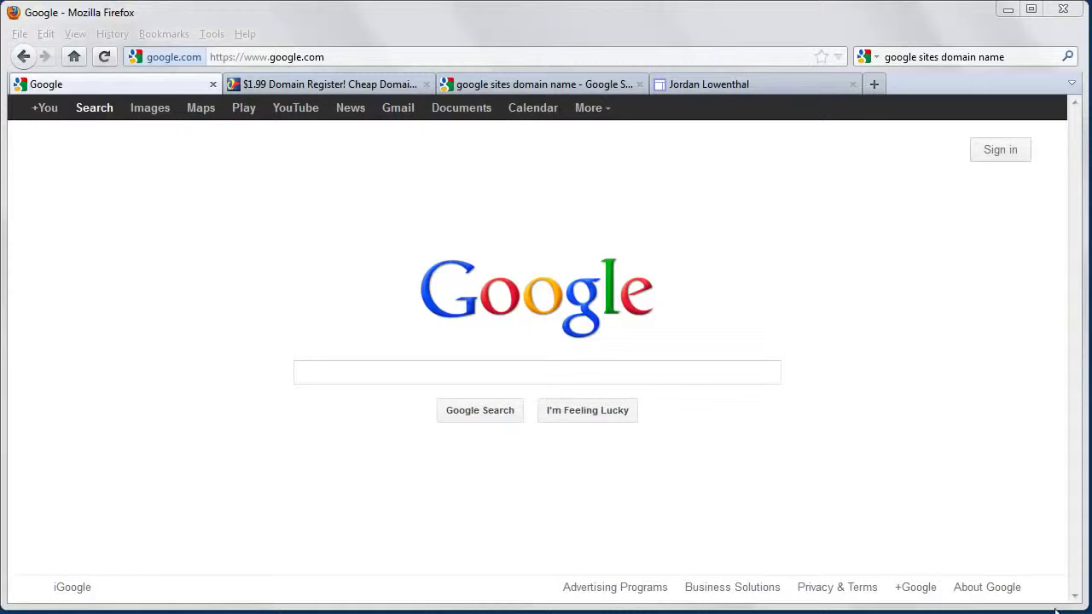
Switch to the example site's tab and inspect its custom-domain web address
left_click(772, 85)
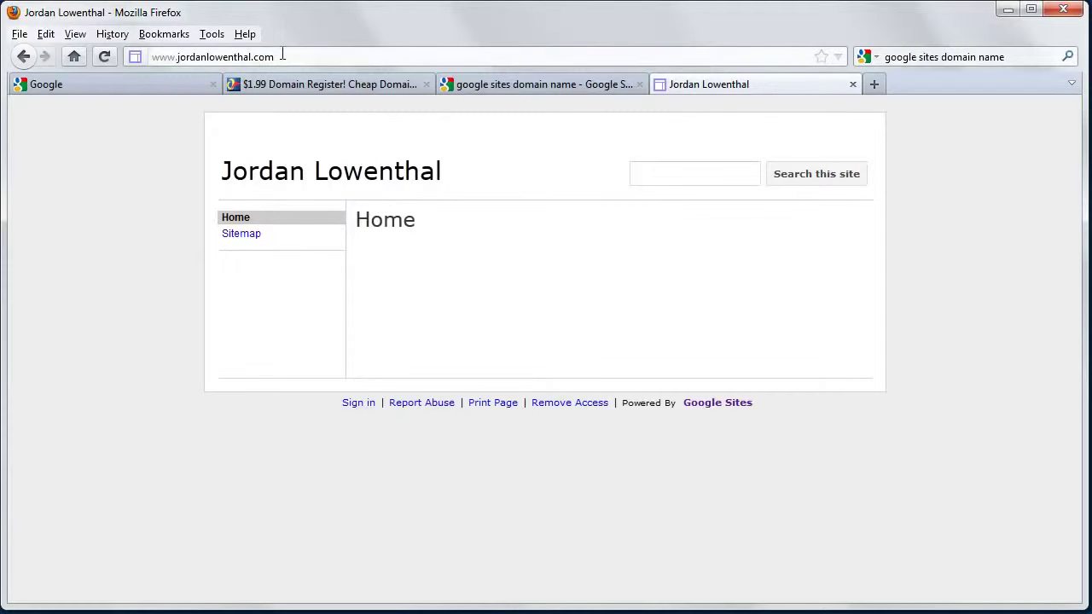
left_click_drag(278, 56, 150, 56)
left_click(138, 184)
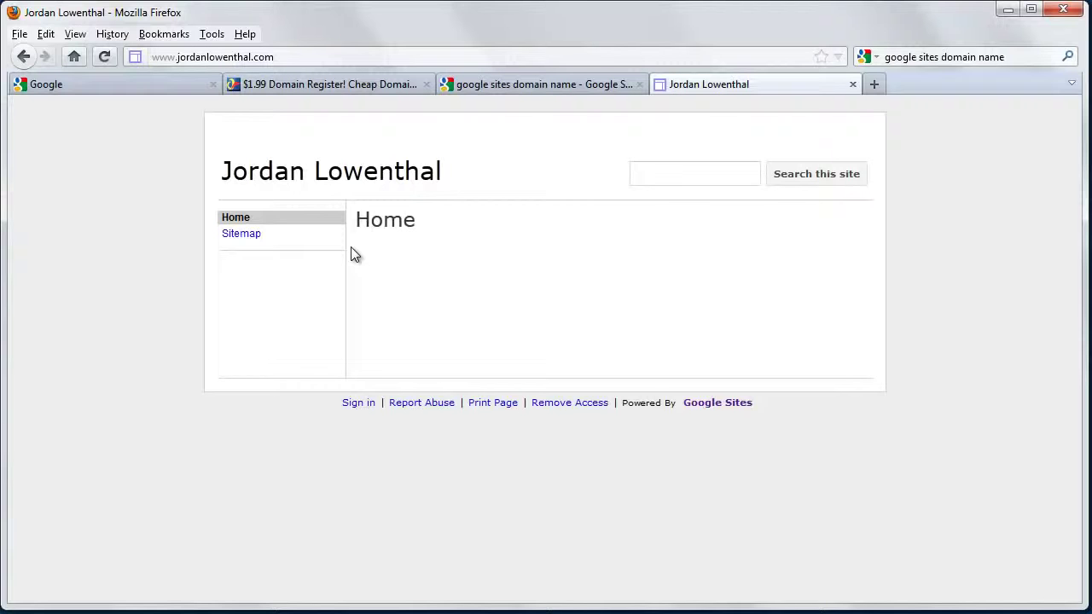
Load Google Sites by replacing the address prefix with 'sites', then sign in
left_click(170, 85)
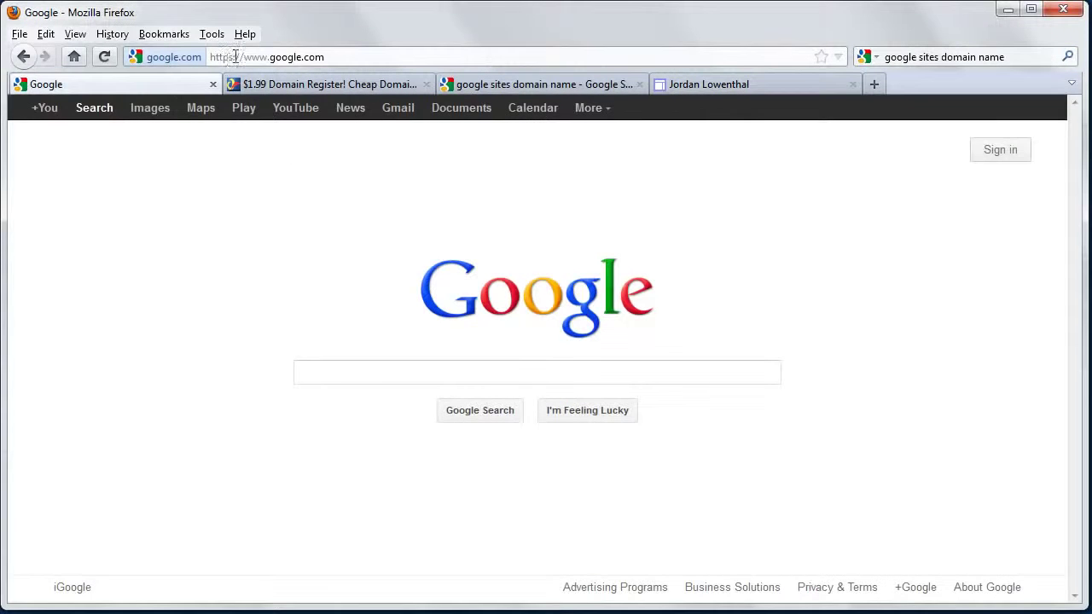
left_click(247, 56)
left_click_drag(267, 57, 254, 56)
left_click(593, 112)
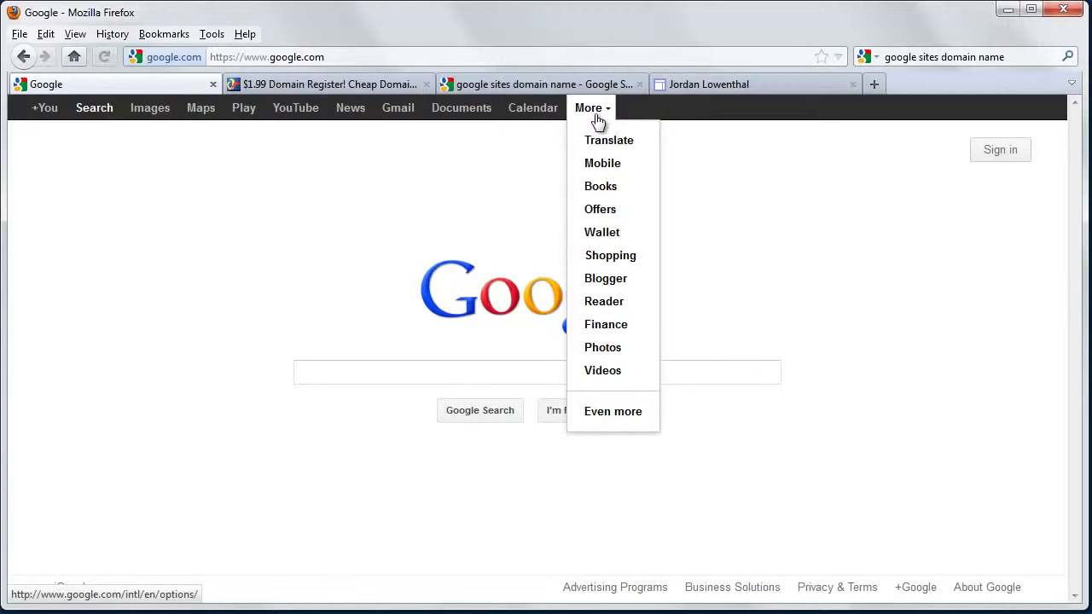
left_click(500, 344)
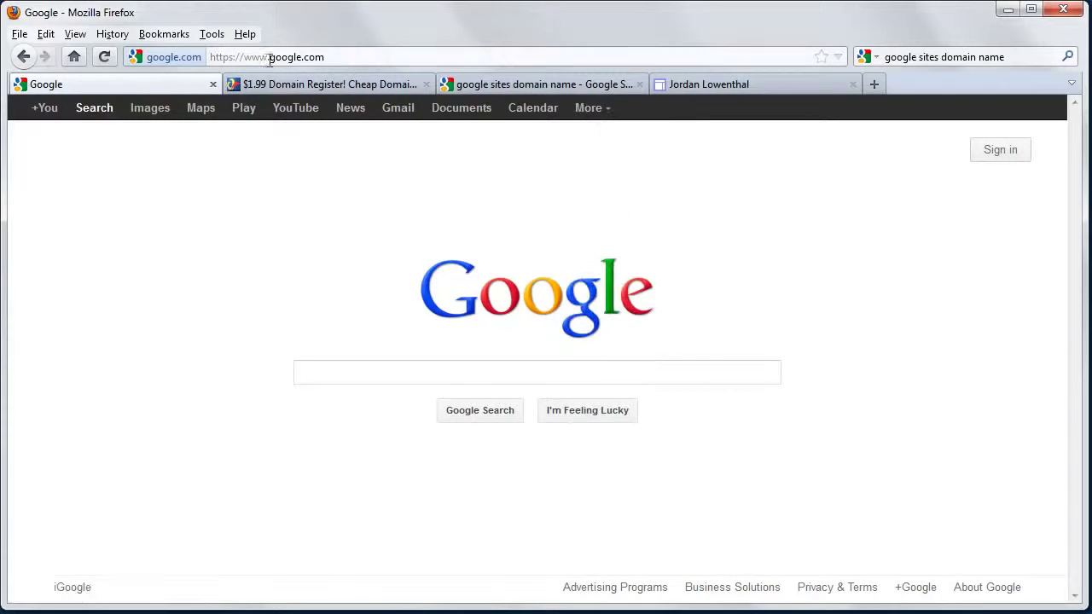
left_click_drag(269, 56, 154, 70)
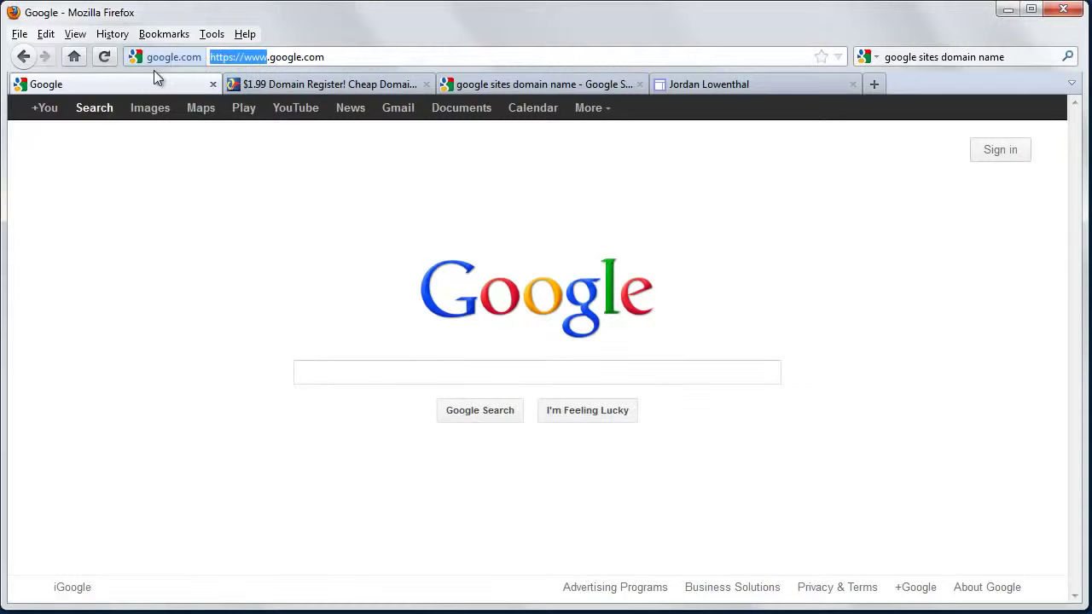
type("sites")
key("Return")
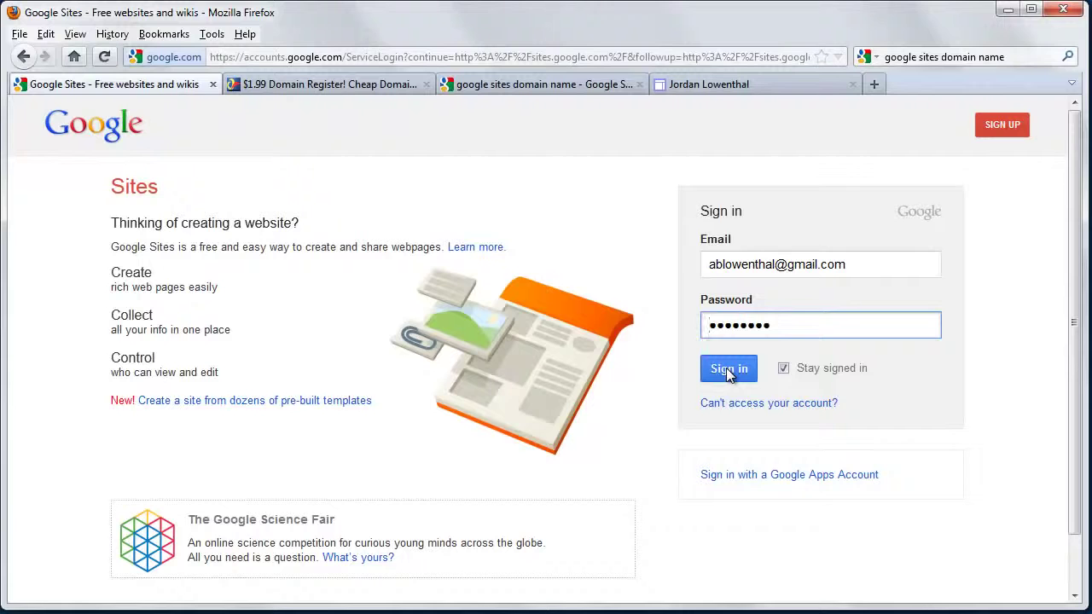
left_click(728, 373)
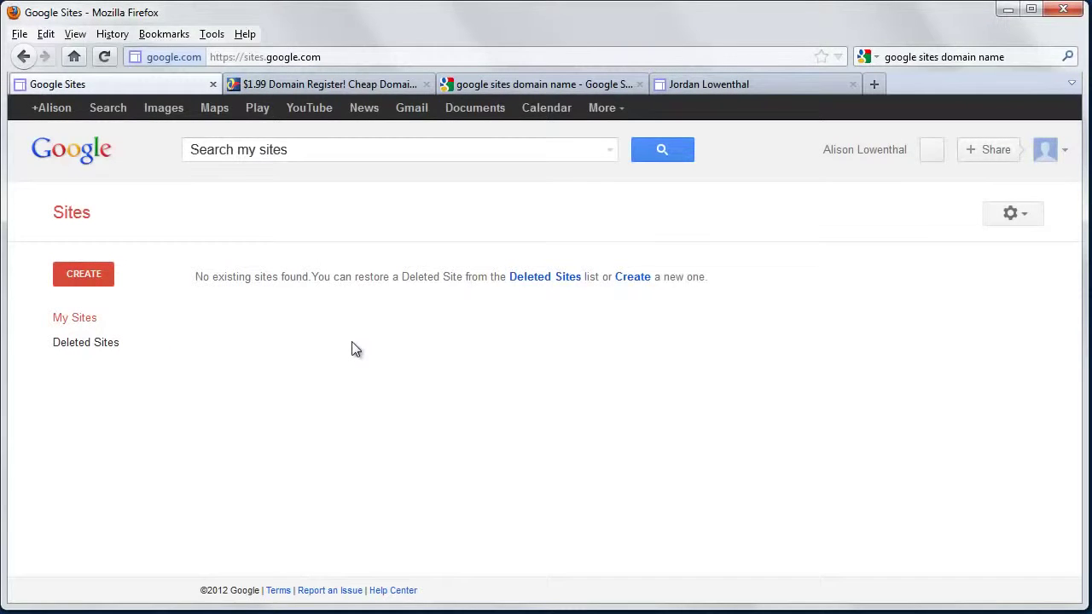
Start a new site with CREATE on the My Sites page
left_click(76, 274)
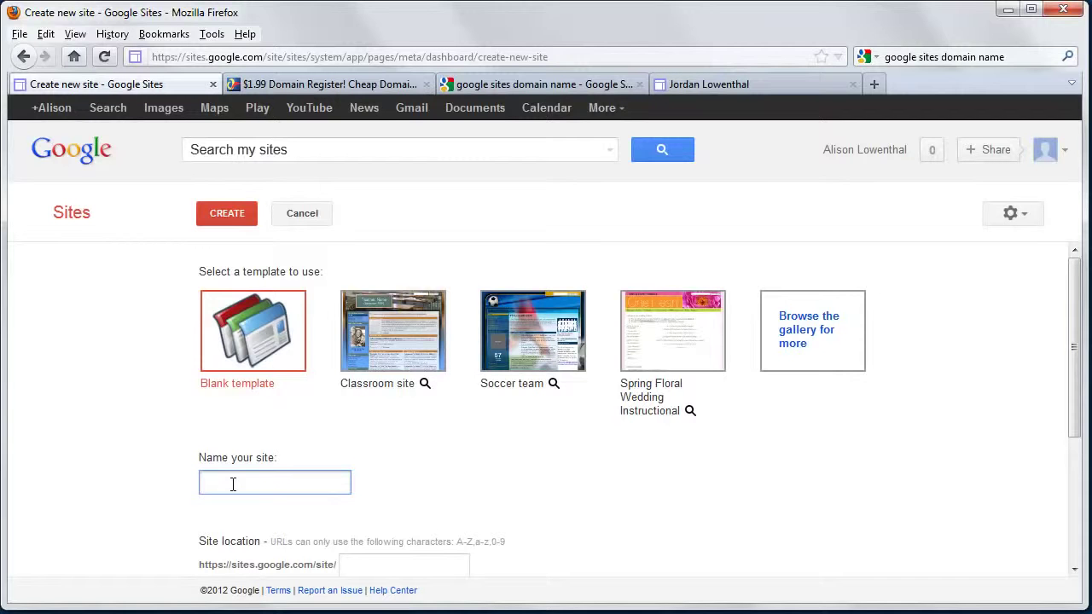
Enter the owner's full name as site name, prefix the address, and compare with the example site
scroll(239, 485, "down", 3)
left_click_drag(348, 422, 439, 414)
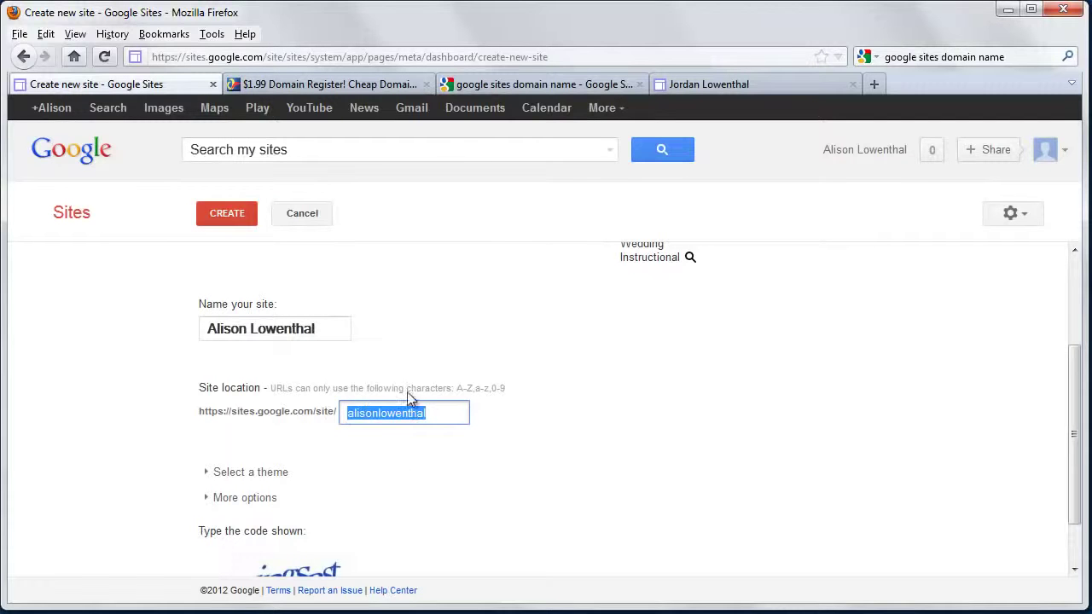
left_click(447, 414)
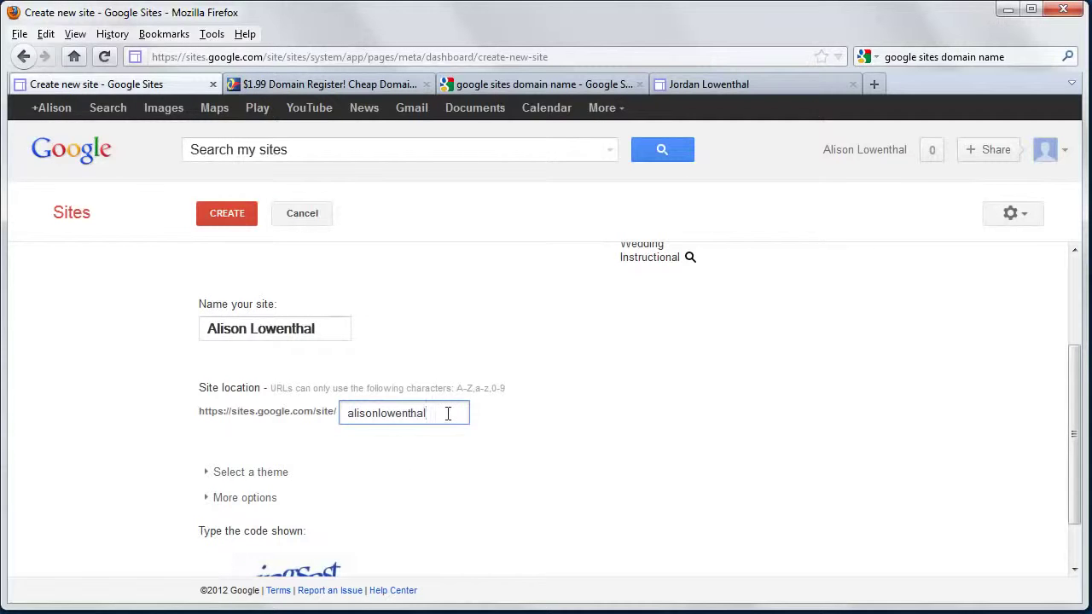
left_click(348, 414)
type("darcy")
left_click(447, 479)
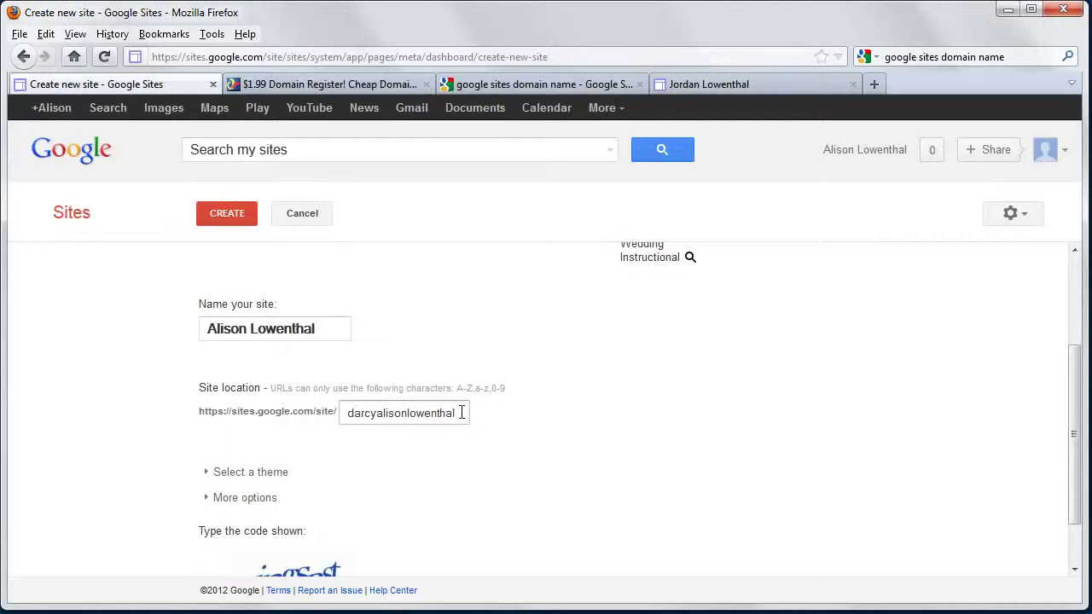
left_click(702, 84)
left_click_drag(282, 57, 146, 57)
left_click(141, 90)
Retype the site location from the owner's name, enter the verification code, submit, and re-add the prefix
left_click_drag(470, 409, 359, 409)
key("BackSpace")
key("BackSpace")
key("BackSpace")
scroll(341, 470, "down", 1)
left_click(274, 557)
type("ingsast")
key("Return")
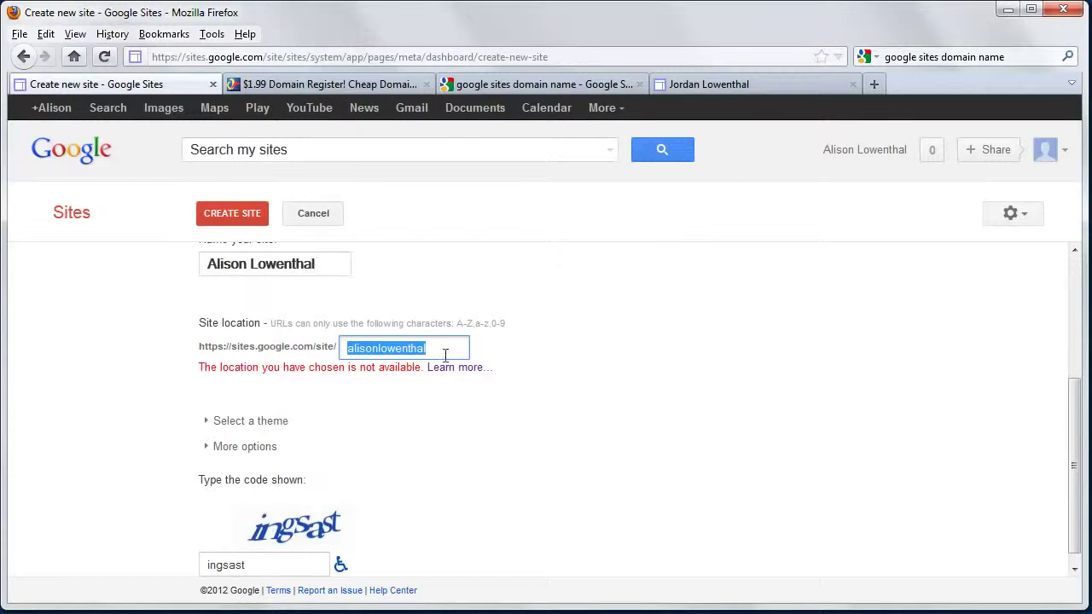
left_click(347, 350)
type("darcy")
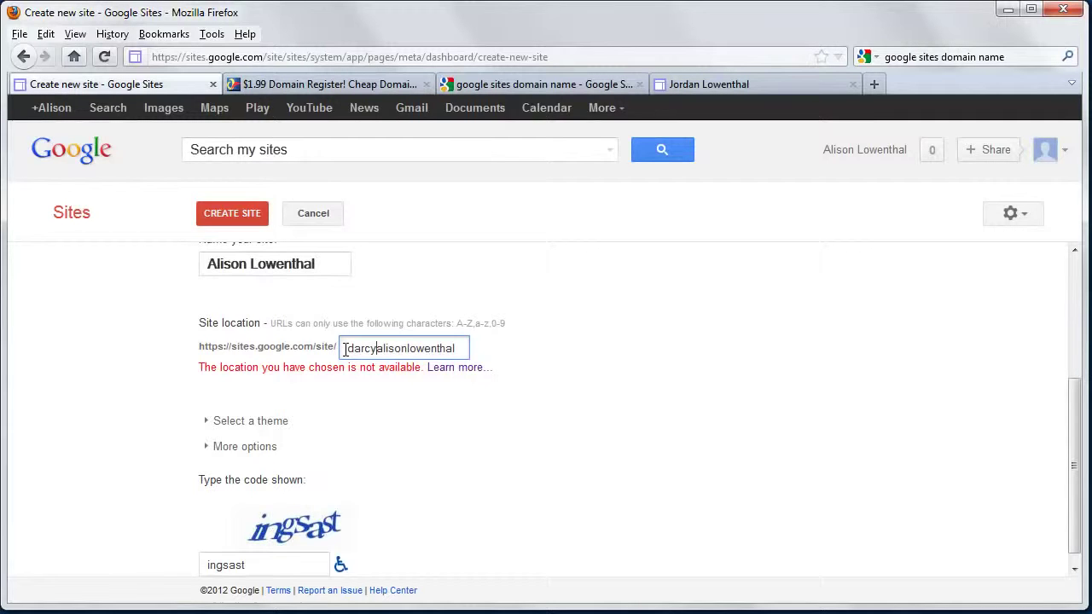
Create the site using the revised, prefixed site location
left_click(250, 216)
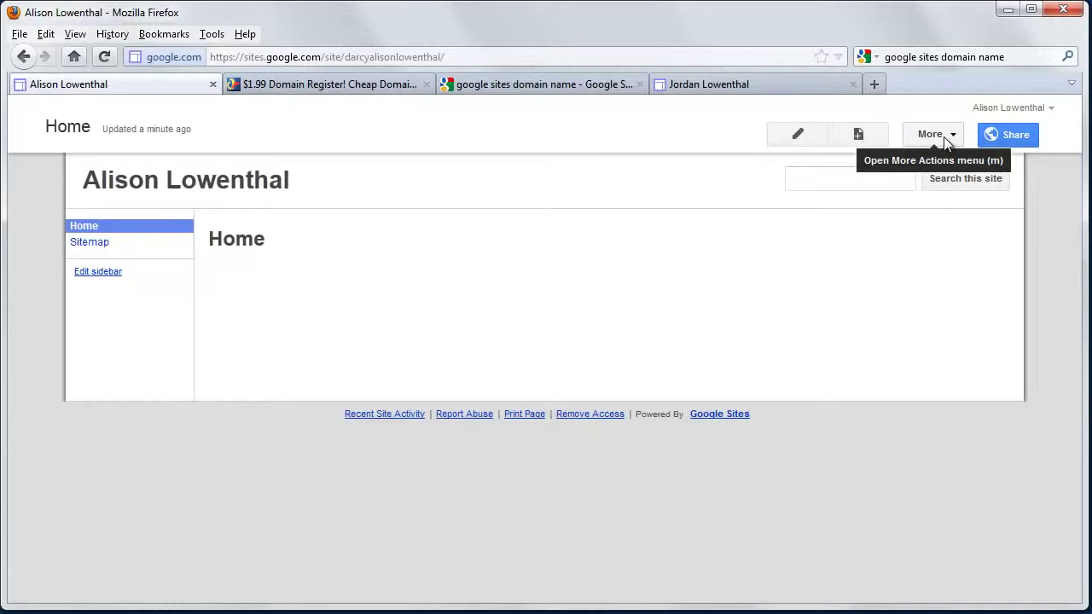
Go to Manage site from More actions and choose Site layout in the sidebar
left_click(946, 142)
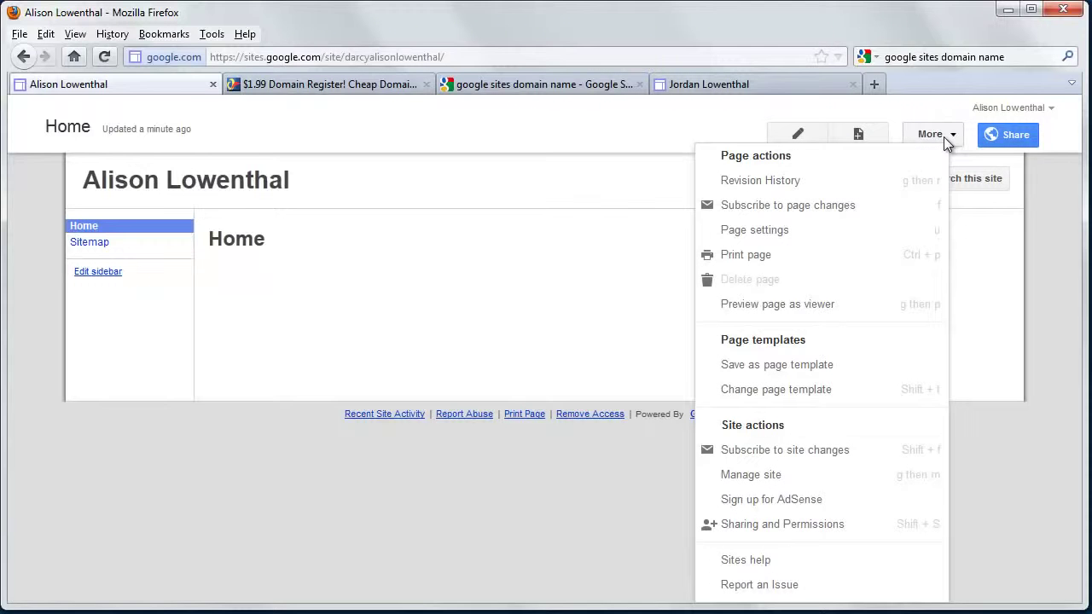
left_click(756, 478)
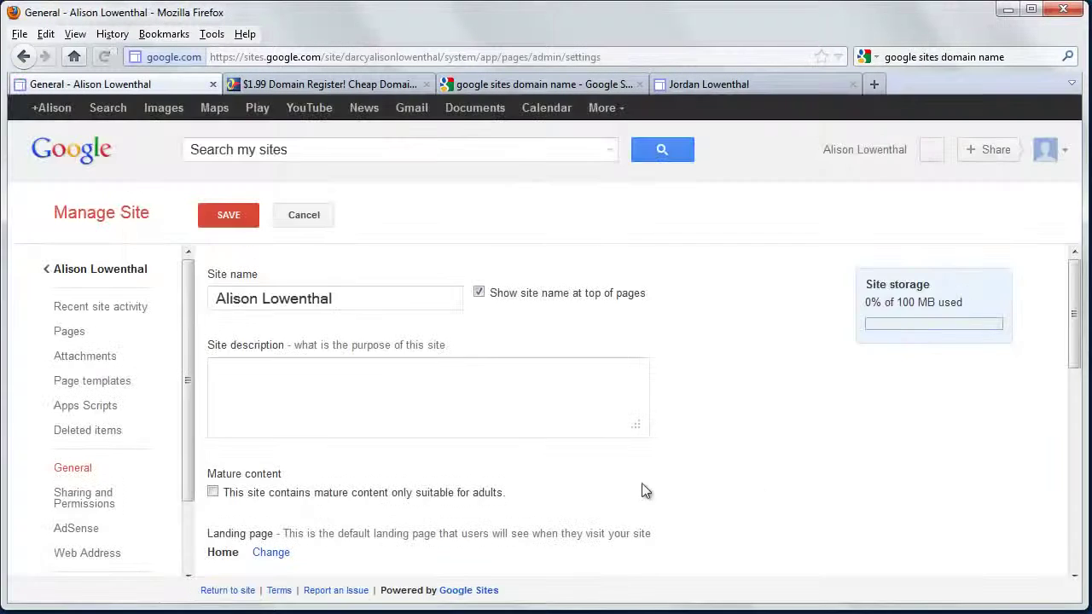
scroll(252, 475, "down", 3)
scroll(254, 475, "down", 5)
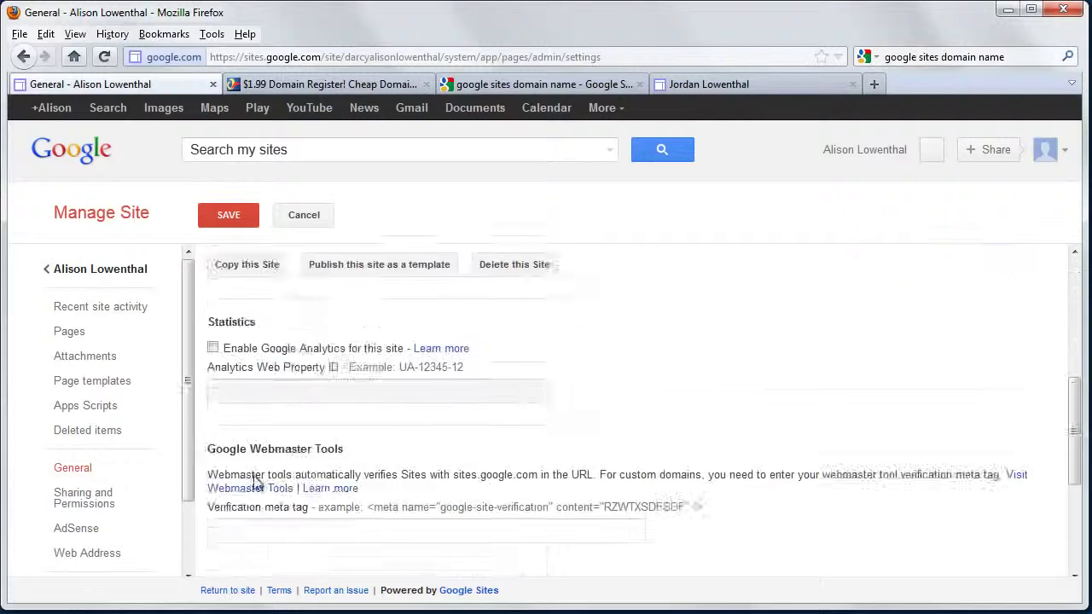
scroll(159, 378, "down", 2)
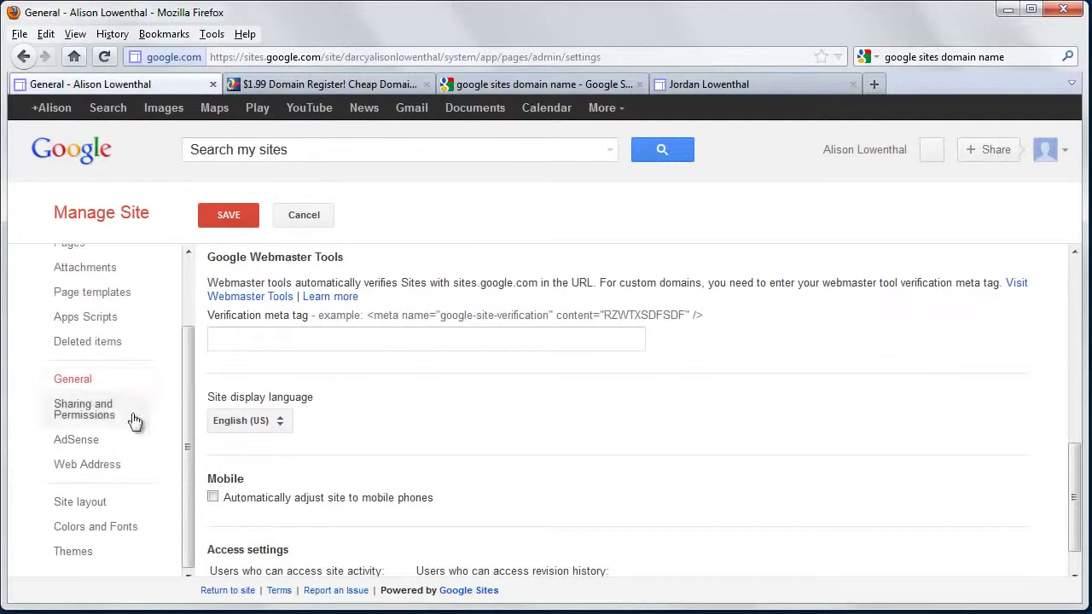
left_click(100, 508)
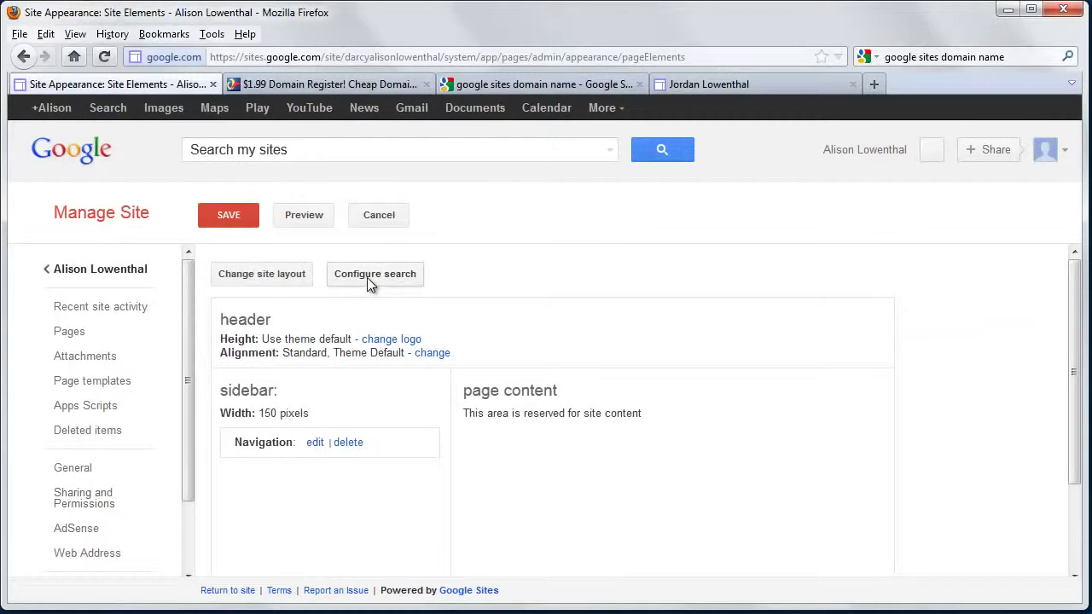
Remove 'this site' as a search provider in Configure search, then open Change site layout
left_click(367, 277)
left_click(359, 371)
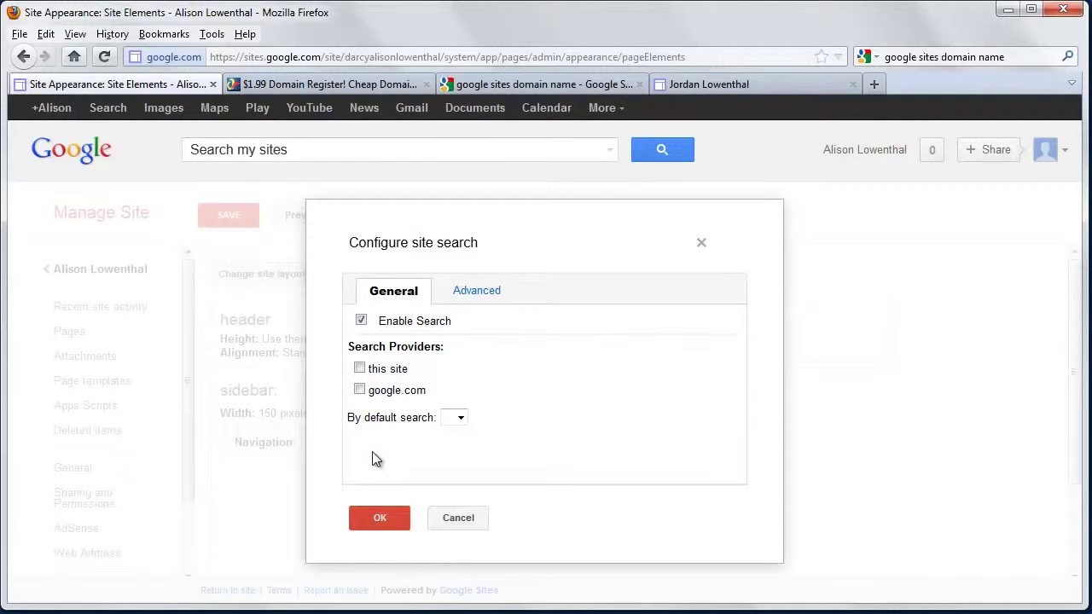
left_click(379, 520)
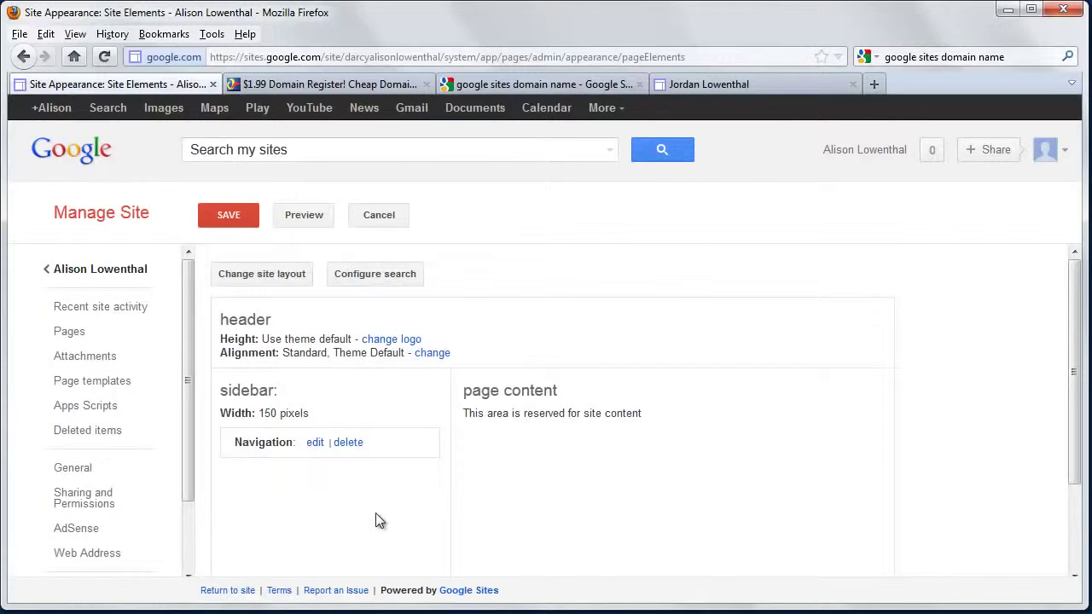
left_click(272, 273)
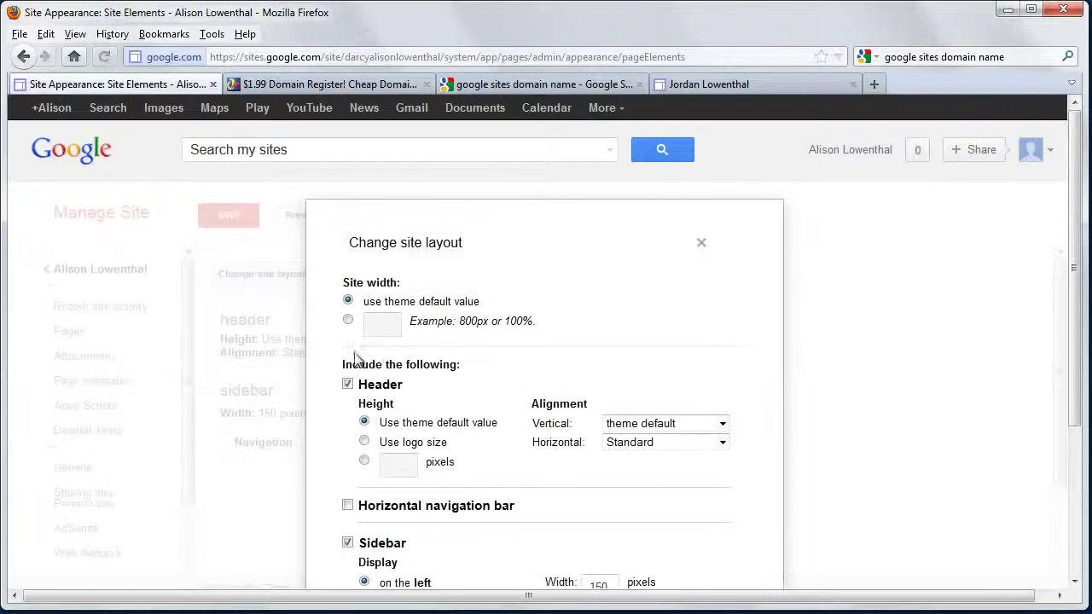
Set a custom pixel site width and add a footer with fixed 30-pixel height
left_click(348, 319)
left_click(376, 321)
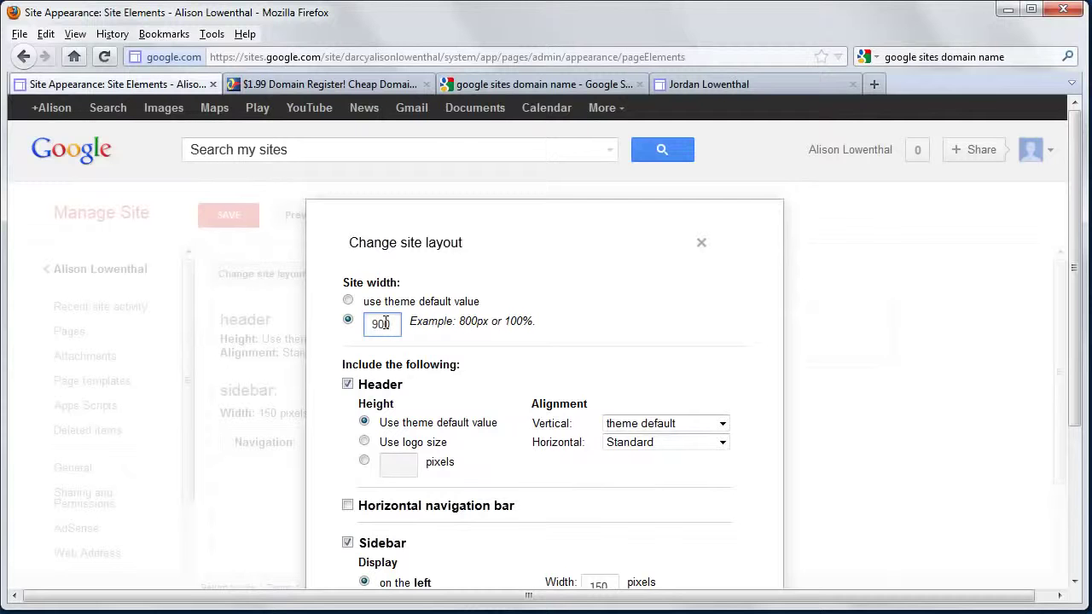
type("px")
scroll(405, 419, "down", 5)
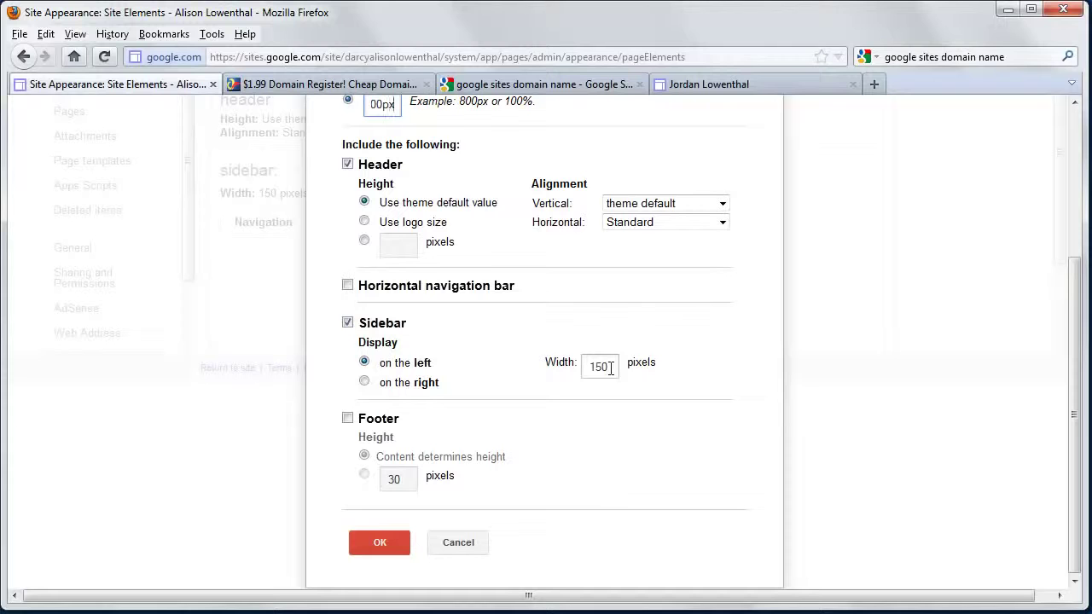
left_click(348, 418)
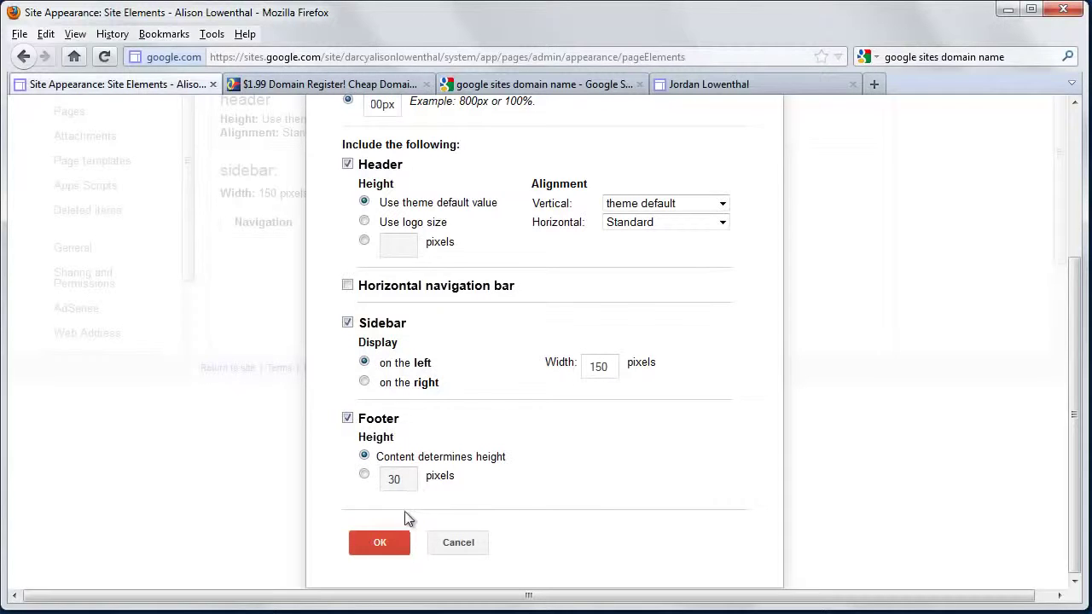
left_click(365, 475)
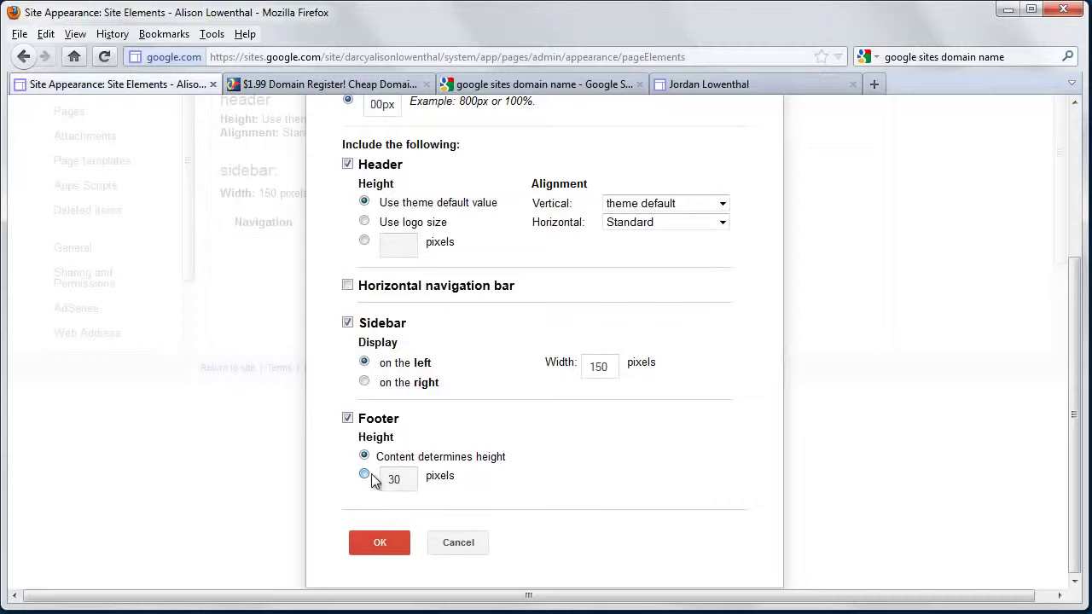
left_click(380, 543)
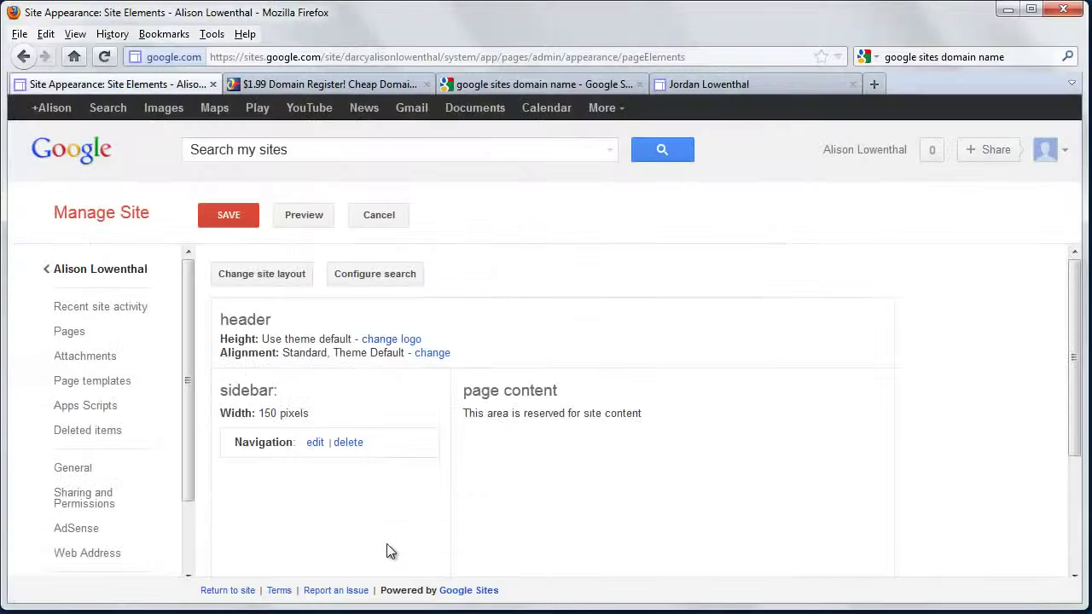
Save the site layout changes and go to the Colors and Fonts page
scroll(341, 499, "down", 3)
scroll(109, 531, "down", 2)
left_click(68, 529)
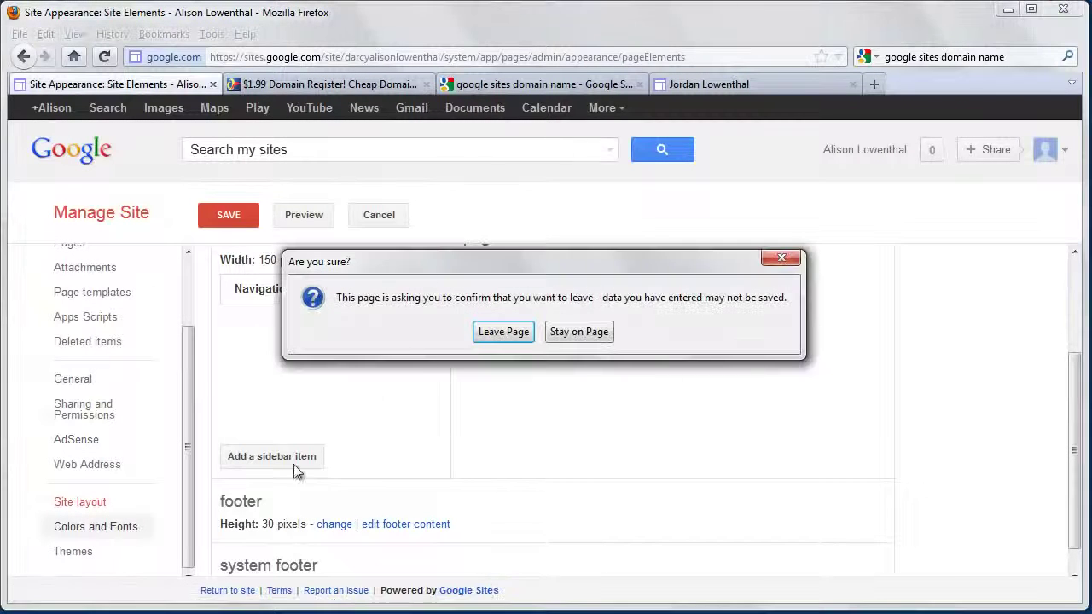
left_click(562, 332)
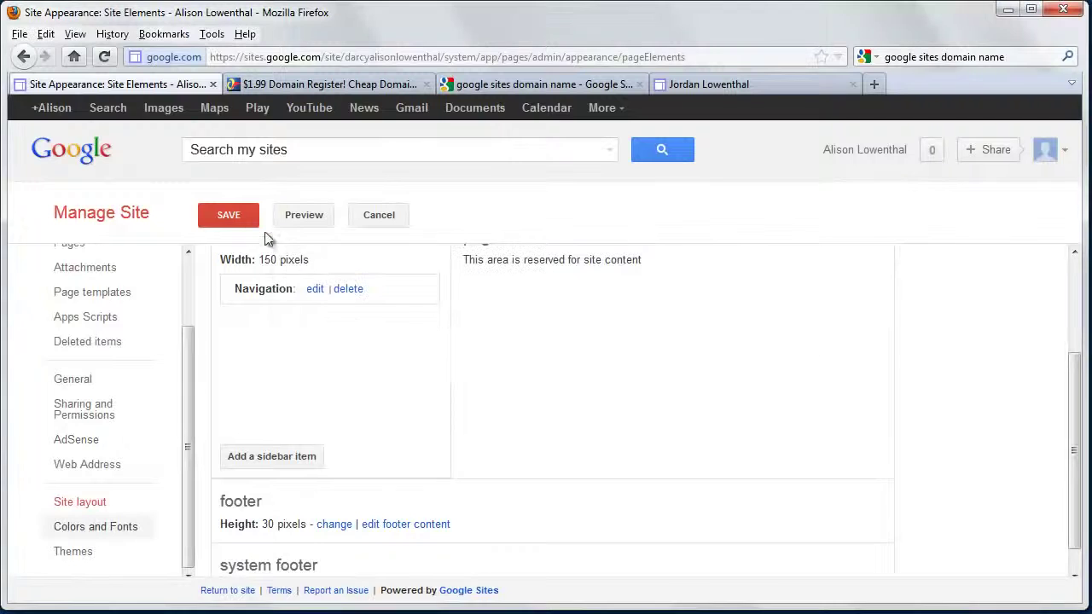
left_click(232, 218)
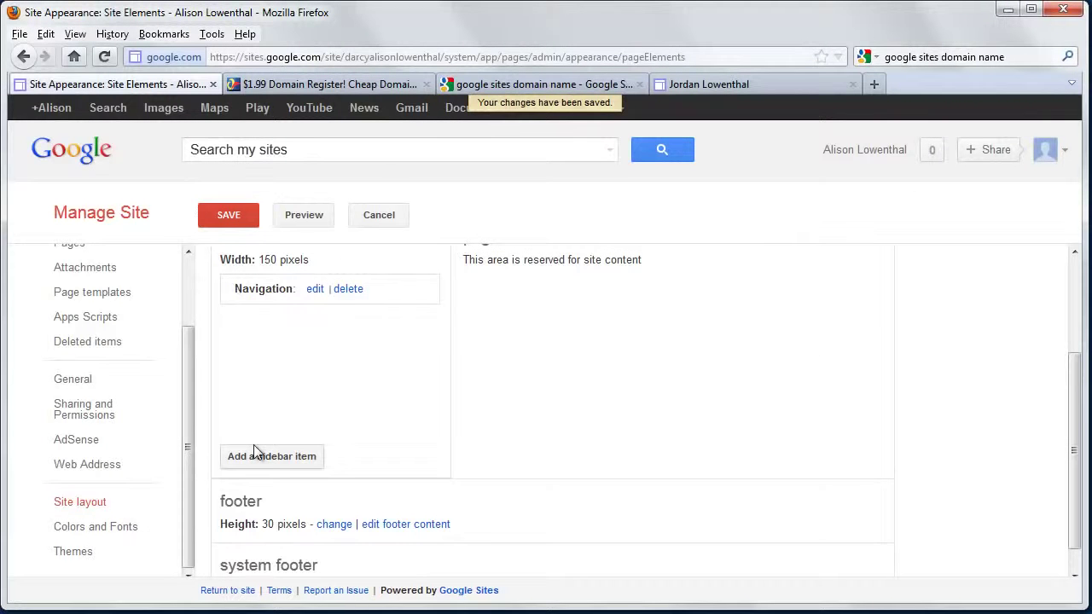
left_click(125, 528)
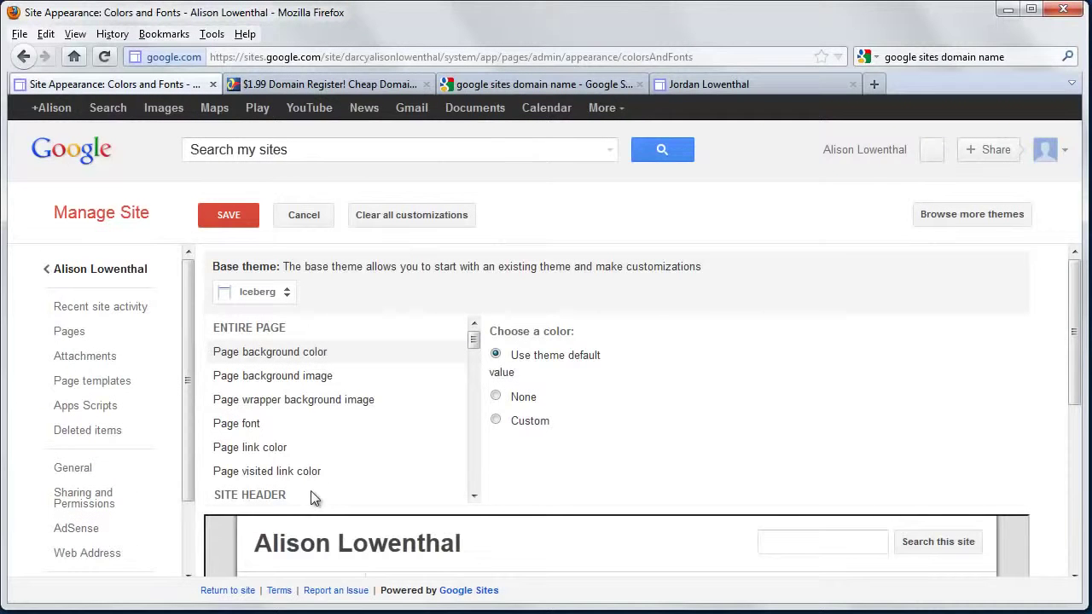
Set the page background to custom dark brown #973800
scroll(311, 490, "down", 2)
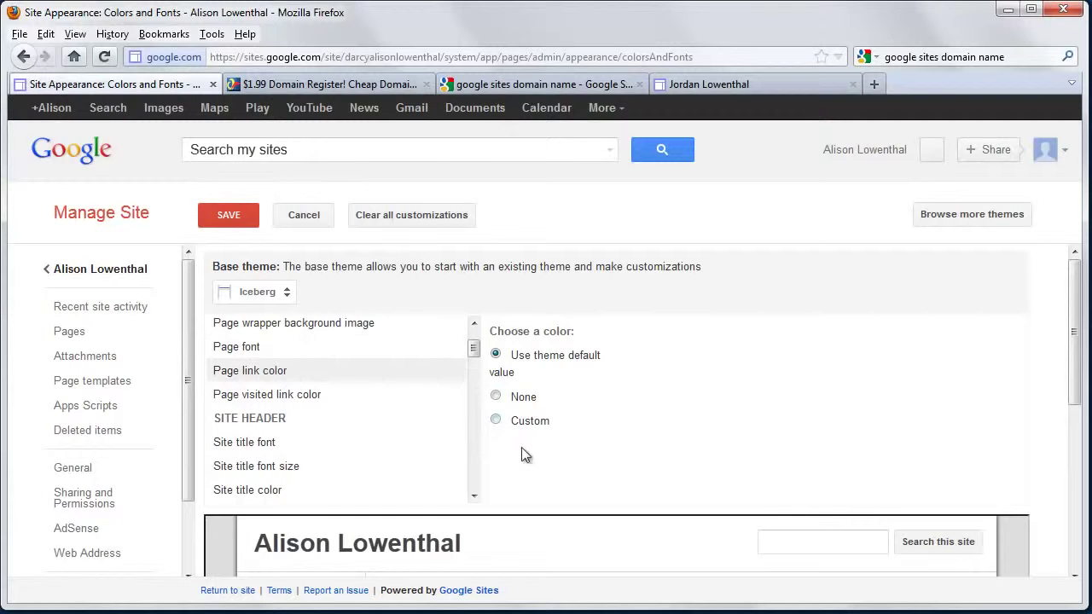
left_click(496, 421)
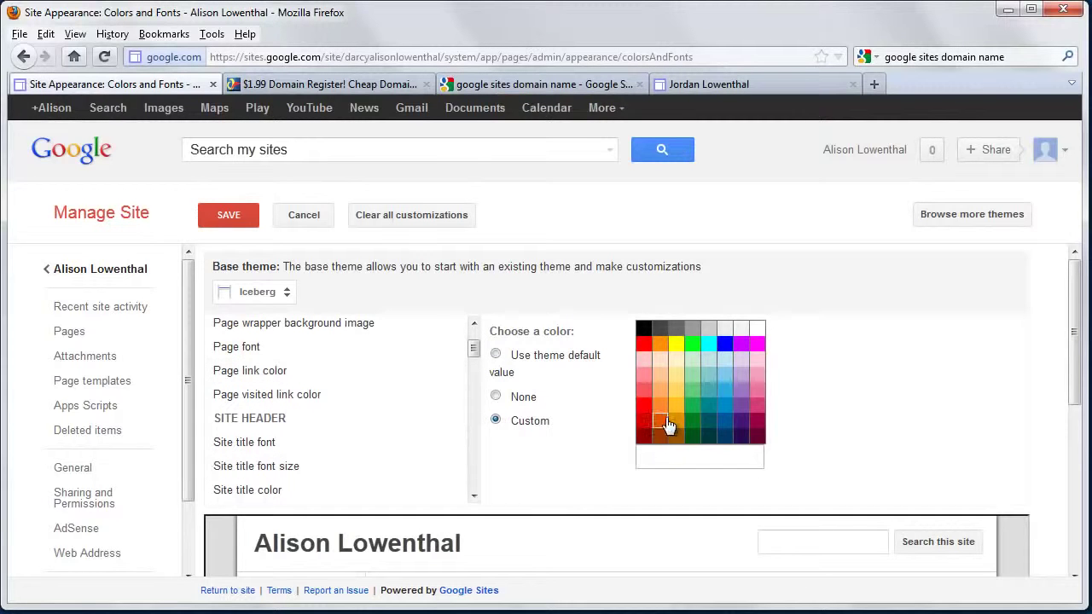
left_click(662, 423)
left_click(660, 435)
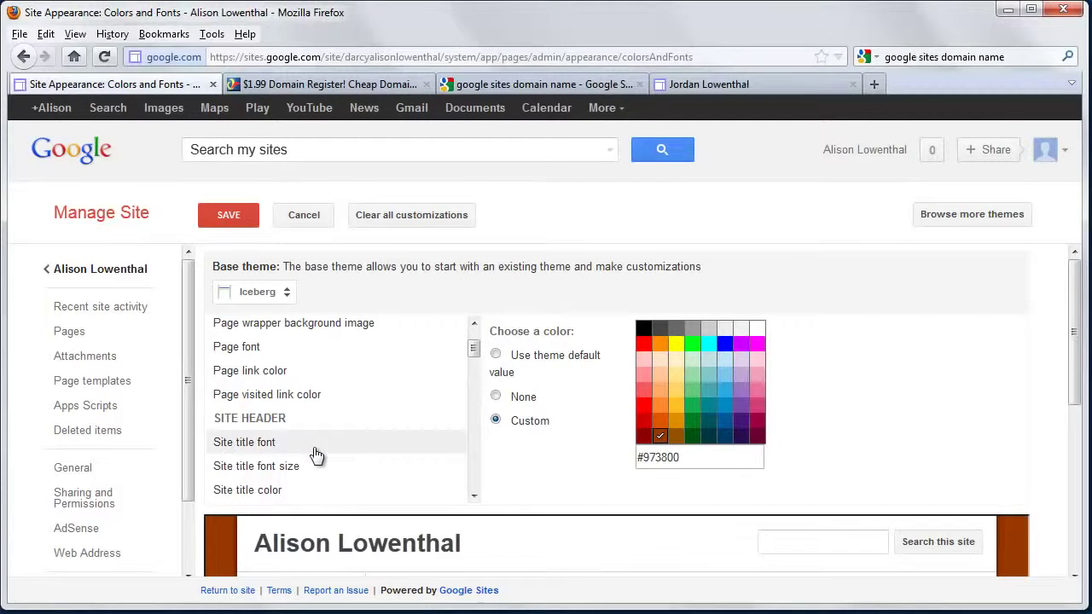
Allow a custom page font but keep it at Normal
left_click(268, 352)
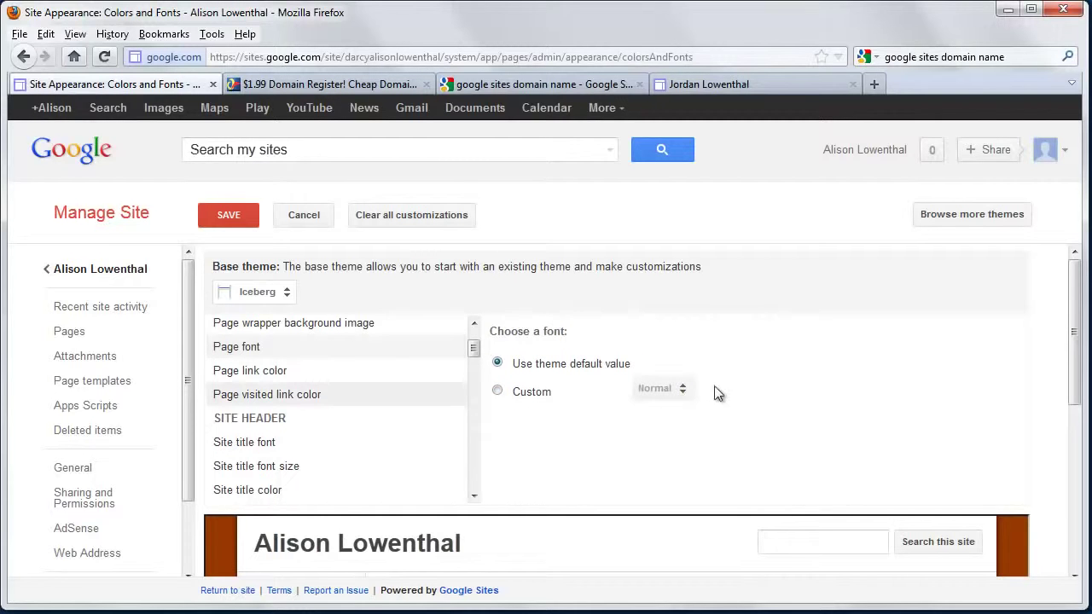
left_click(498, 391)
left_click(671, 390)
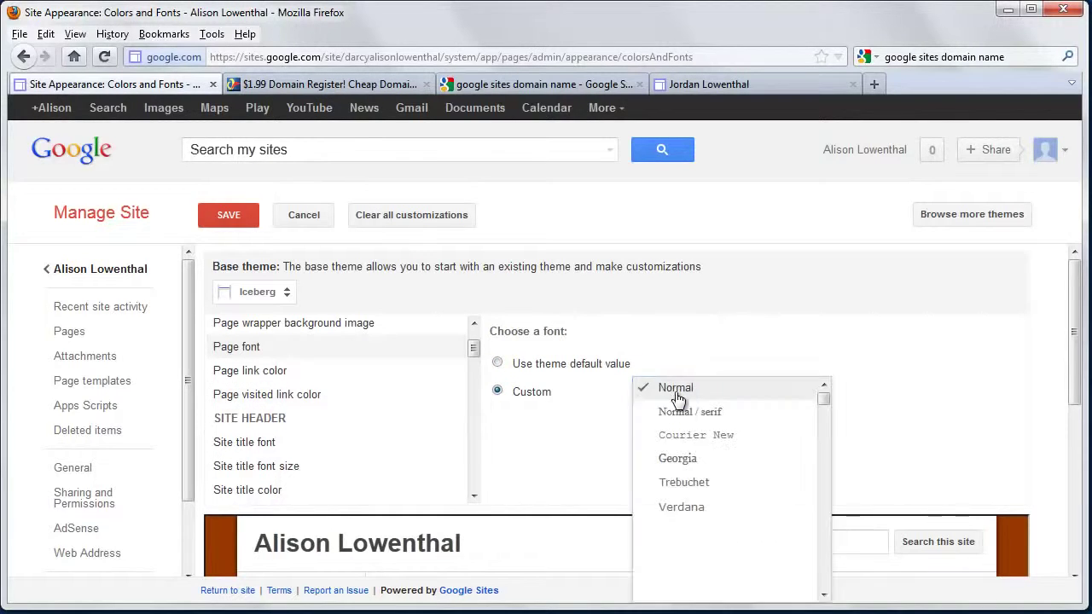
scroll(717, 512, "down", 1)
scroll(718, 522, "down", 12)
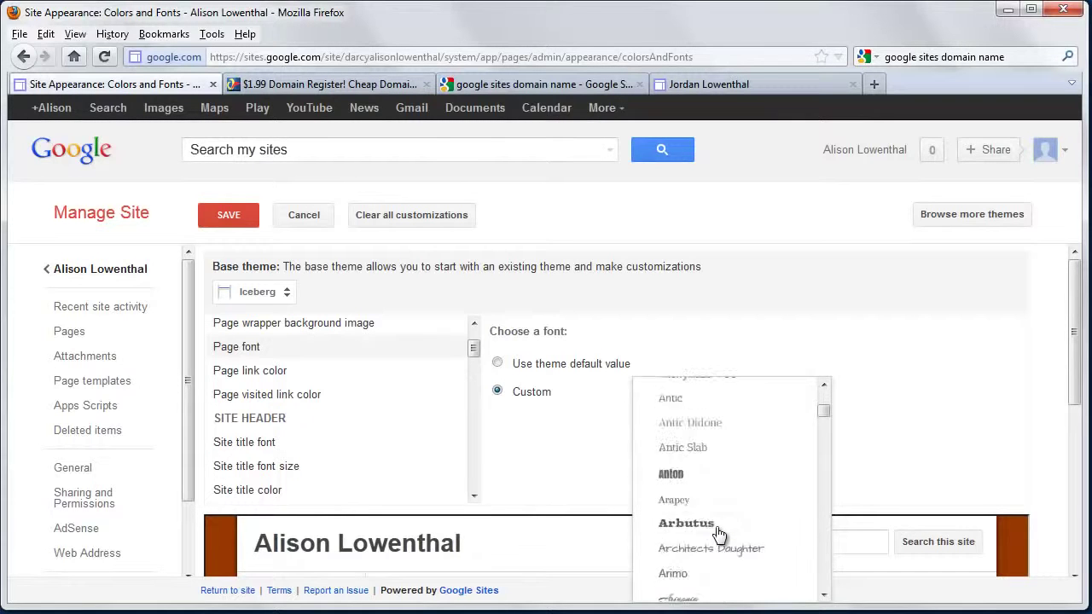
scroll(720, 504, "up", 4)
scroll(719, 474, "up", 6)
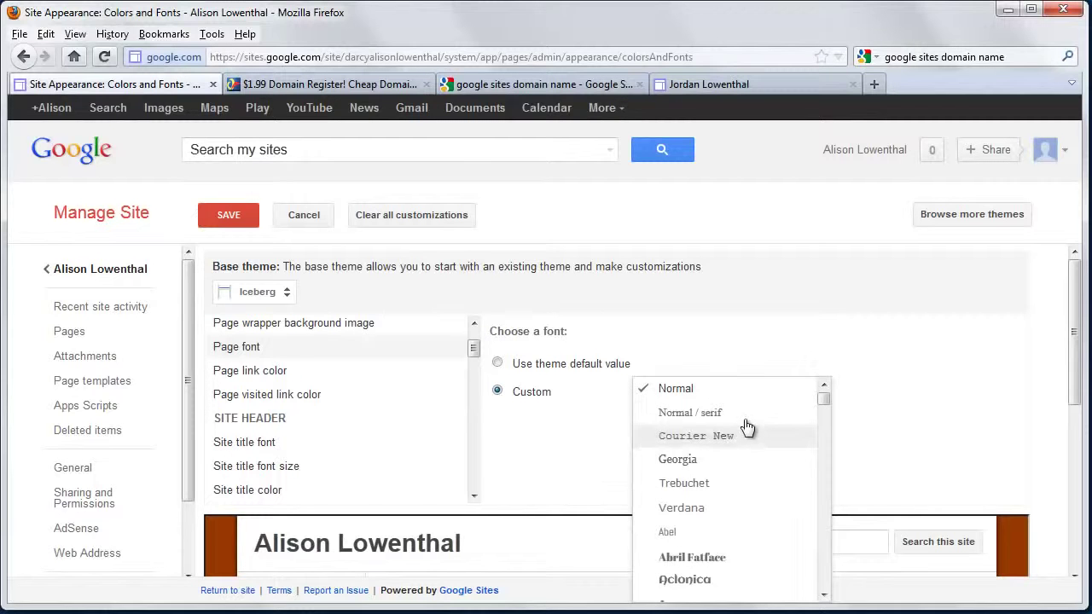
left_click(749, 390)
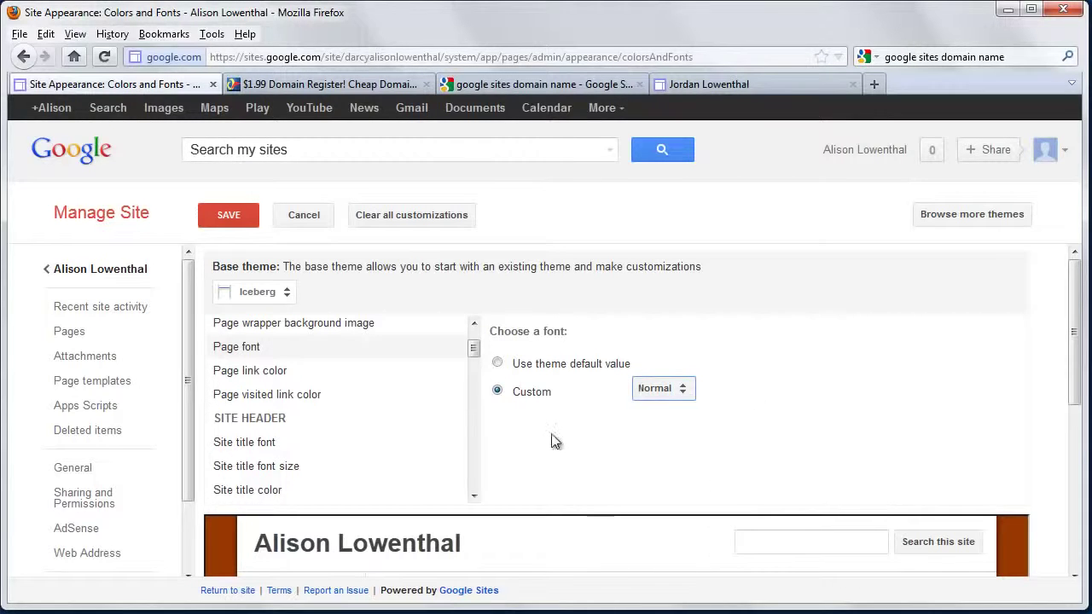
Set the site title font size to a custom 24 pt
left_click(258, 444)
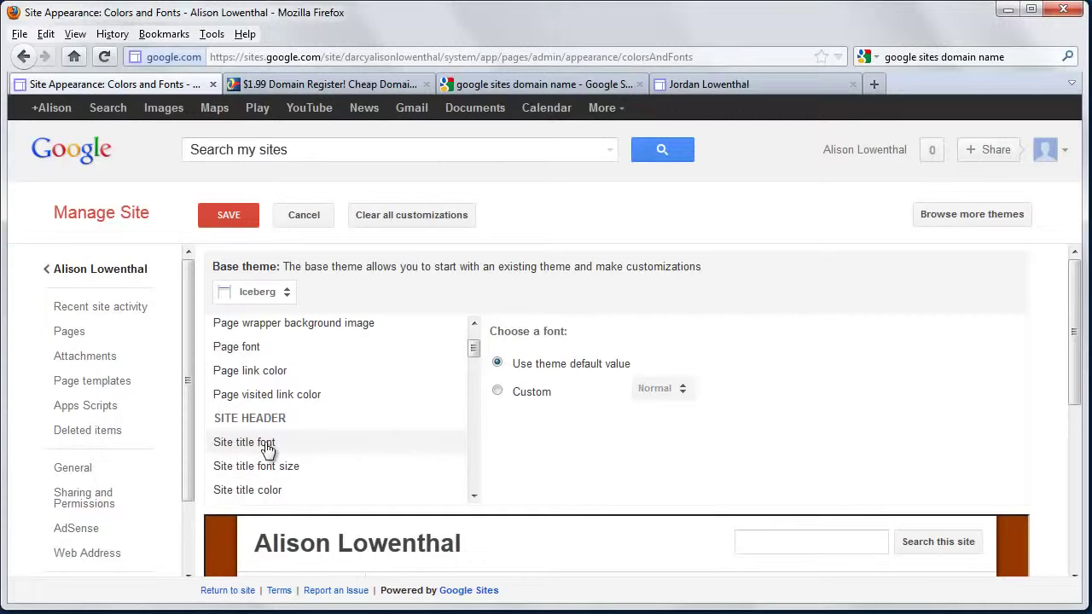
left_click(287, 470)
left_click(498, 392)
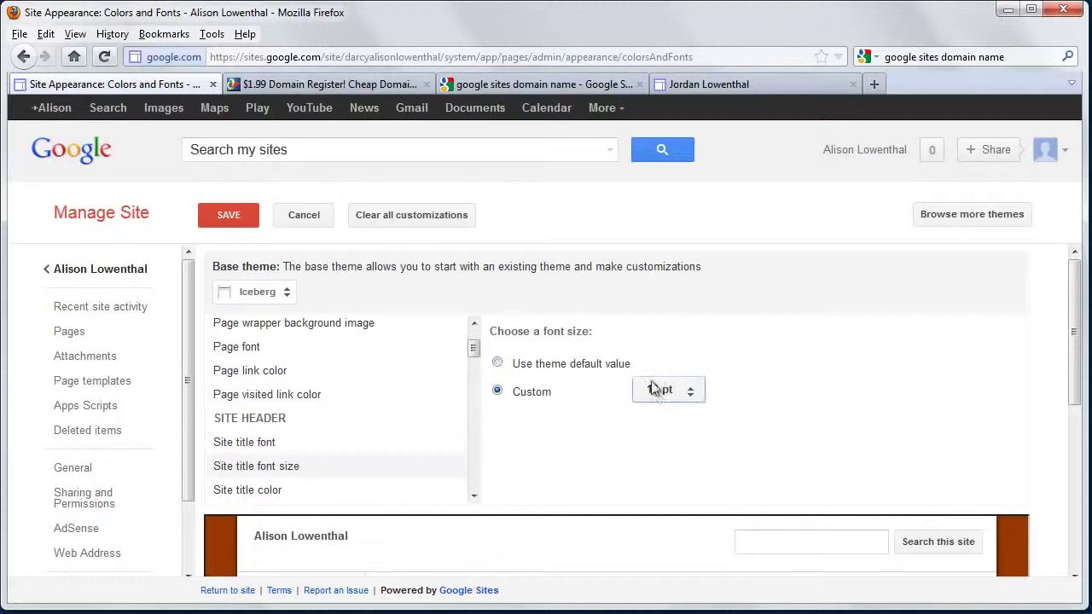
left_click(668, 401)
left_click(701, 517)
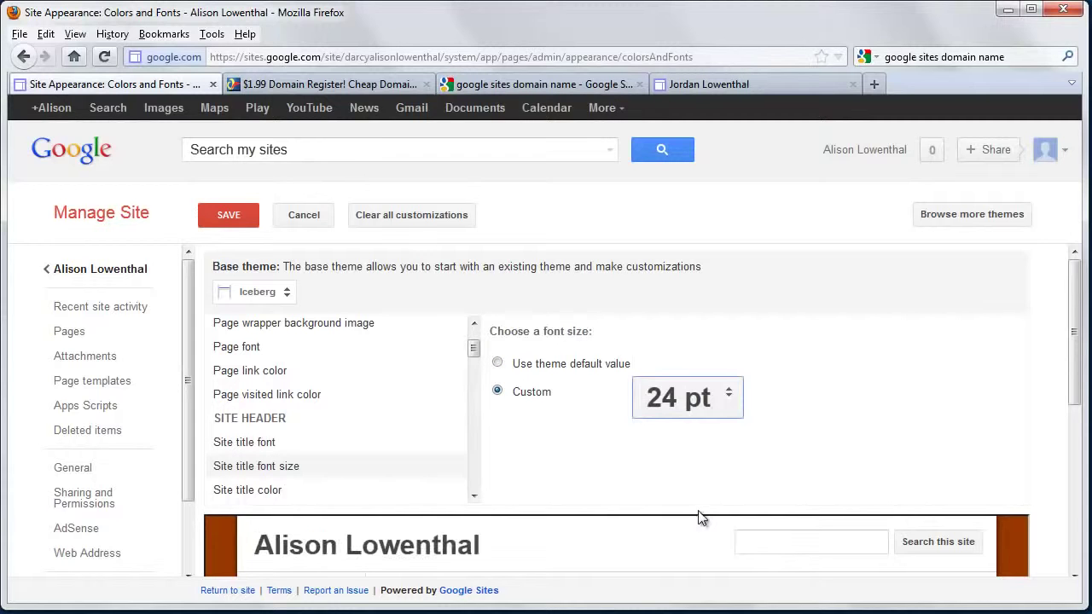
left_click(299, 447)
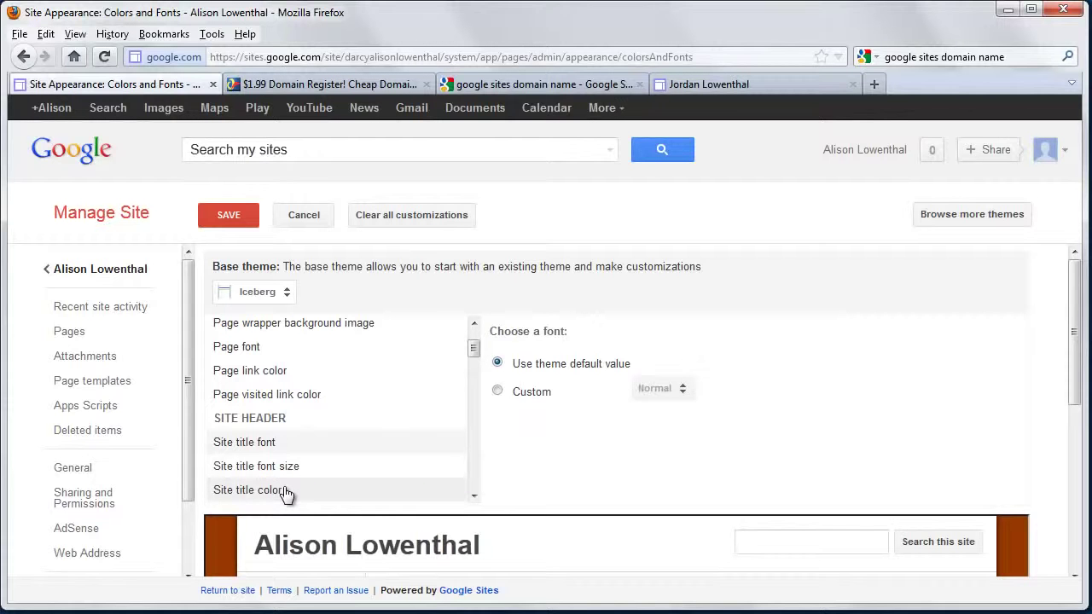
Make the site title dark blue #003965, save, and return to the Home page
left_click(287, 493)
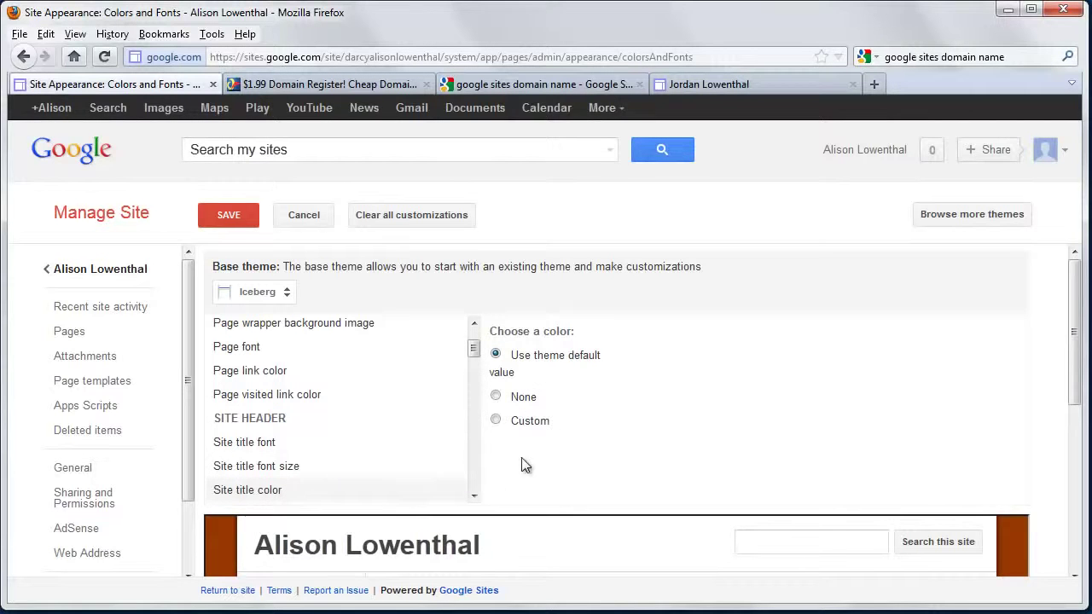
left_click(496, 421)
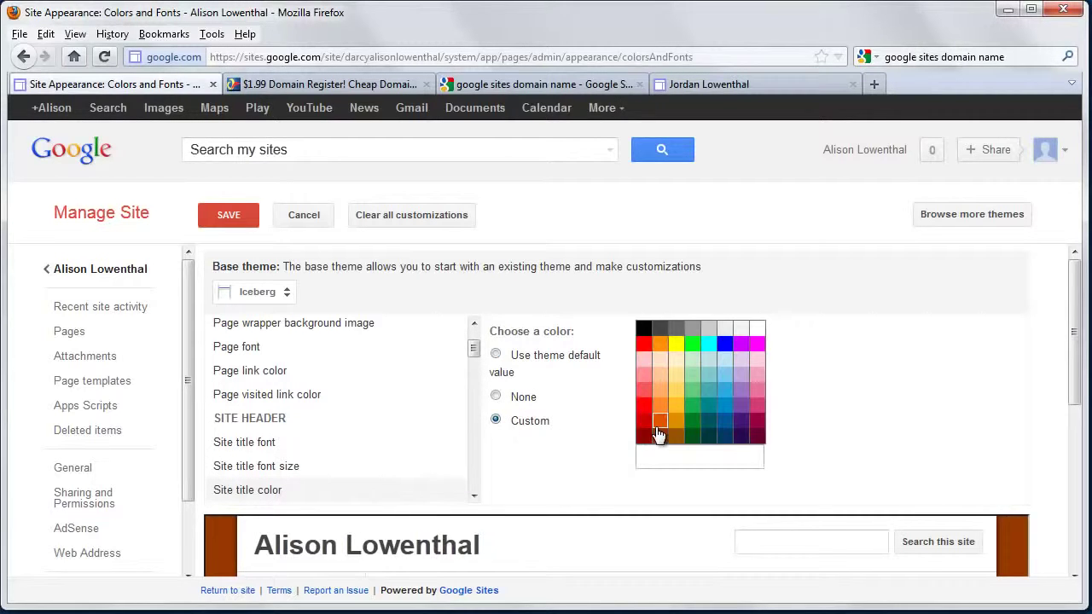
left_click(725, 437)
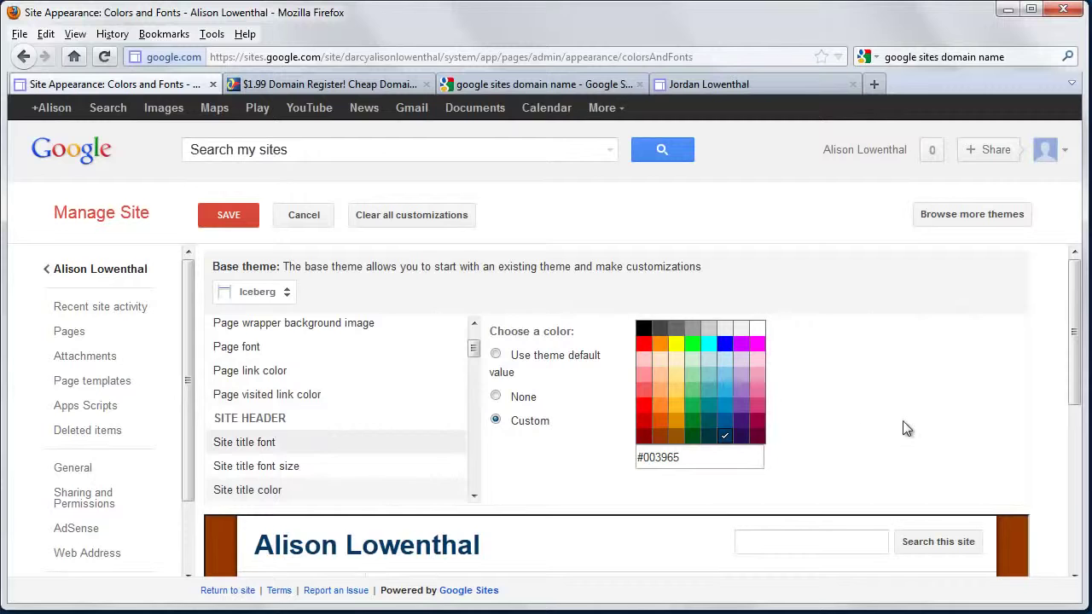
scroll(902, 424, "down", 5)
scroll(878, 421, "up", 5)
left_click(236, 218)
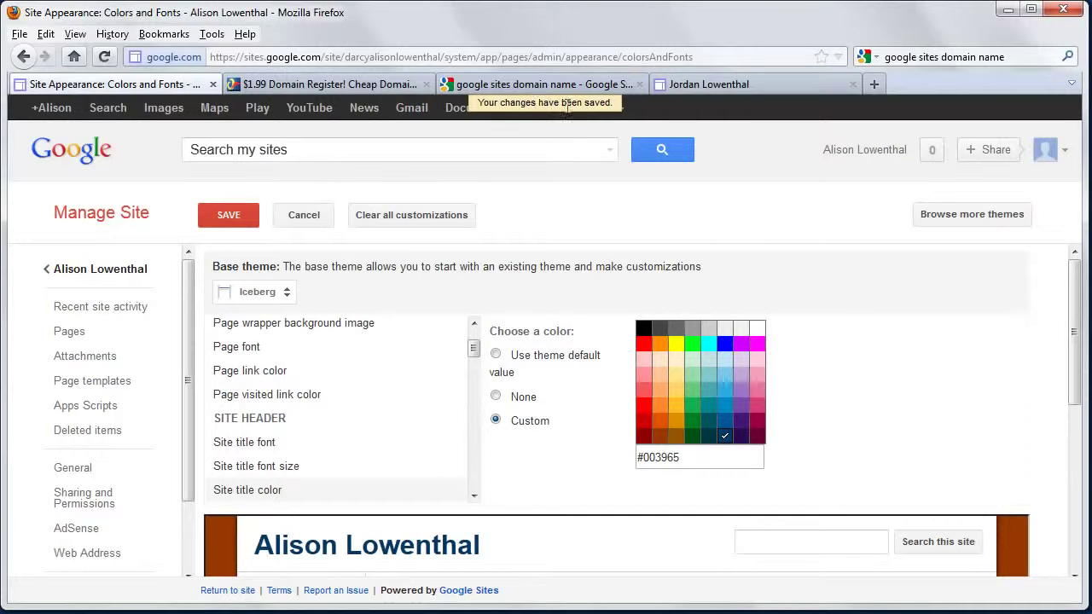
left_click(98, 270)
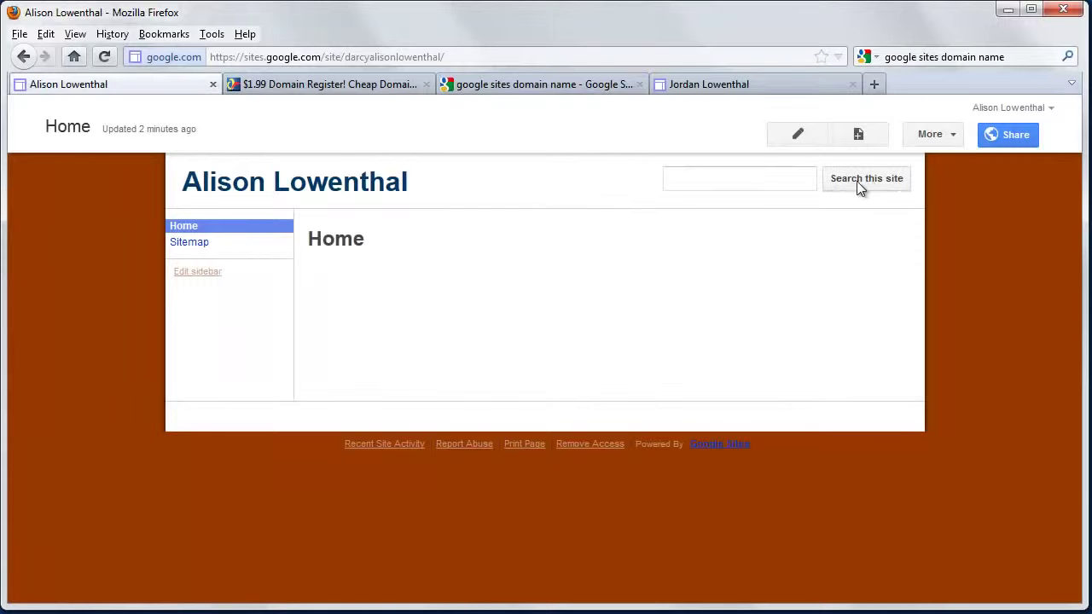
Uncheck Enable Search in the Site layout search configuration, save, and return Home
left_click(950, 135)
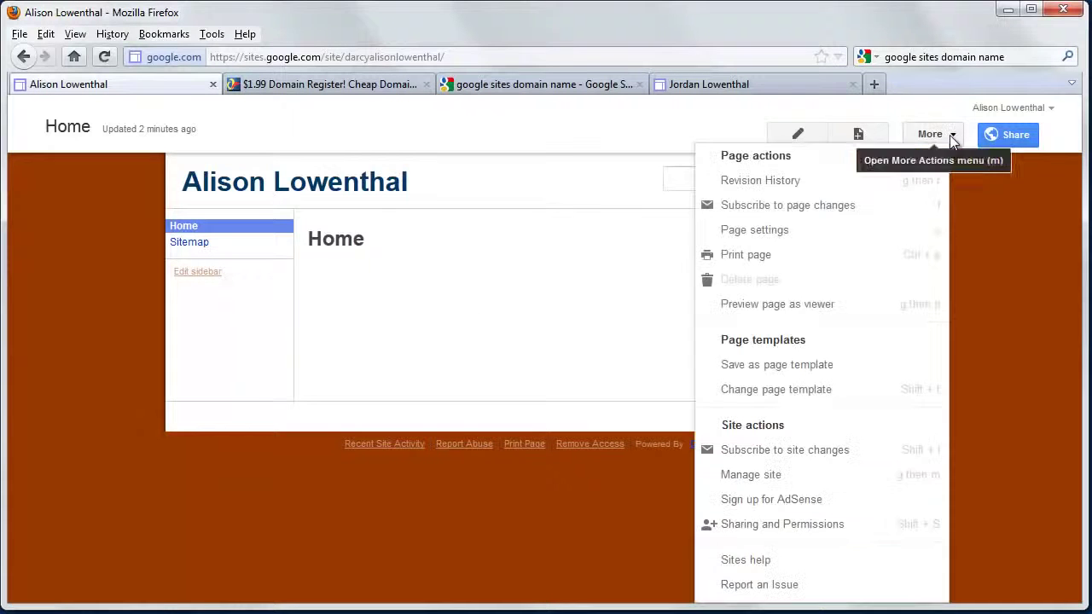
left_click(790, 478)
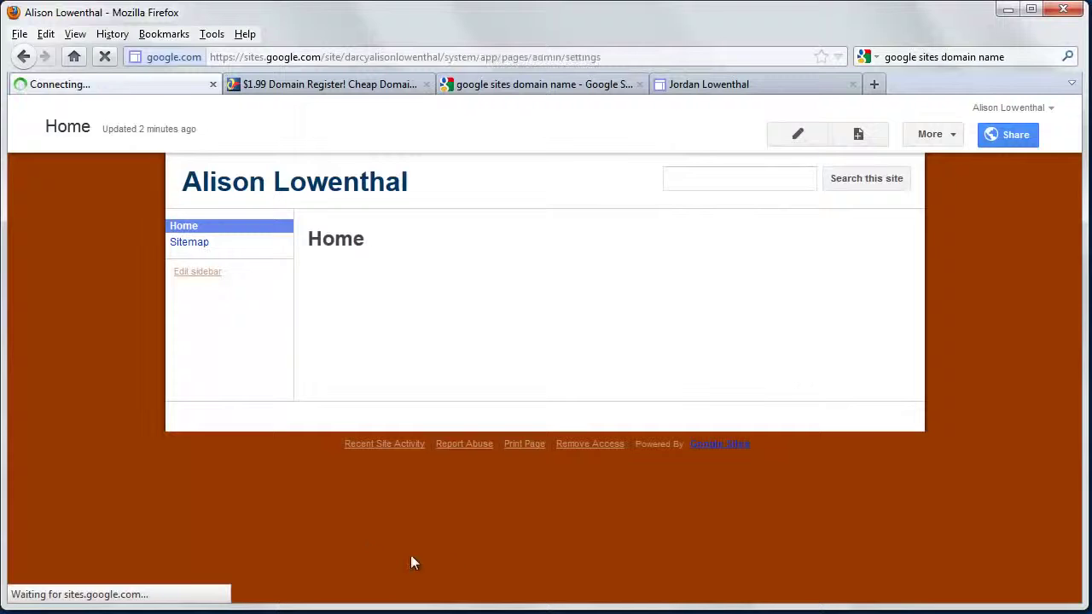
scroll(134, 529, "down", 2)
left_click(119, 515)
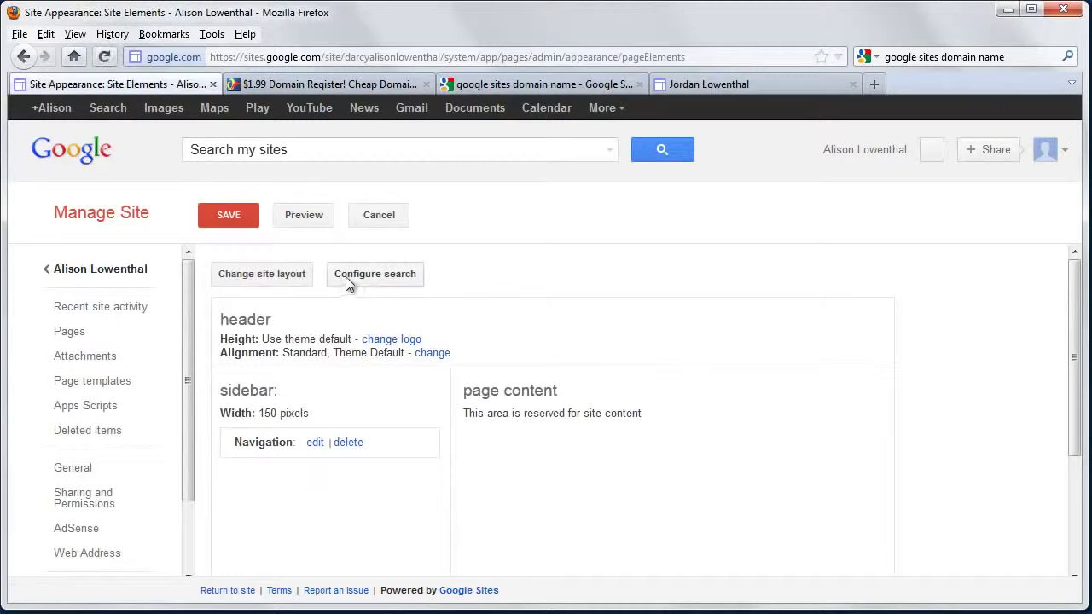
left_click(347, 276)
left_click(361, 320)
left_click(381, 519)
left_click(228, 217)
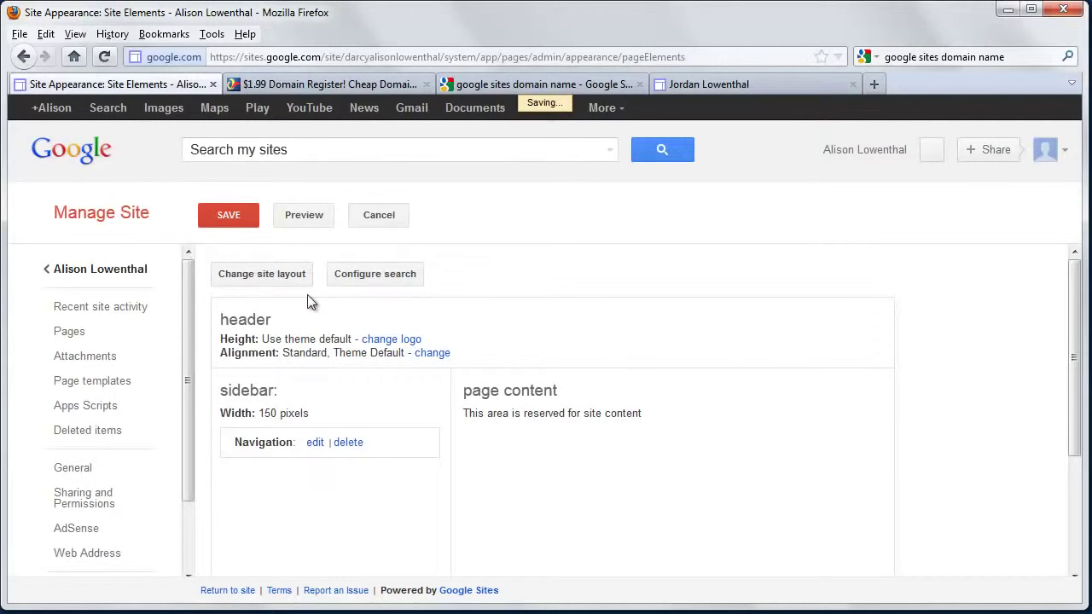
left_click(101, 271)
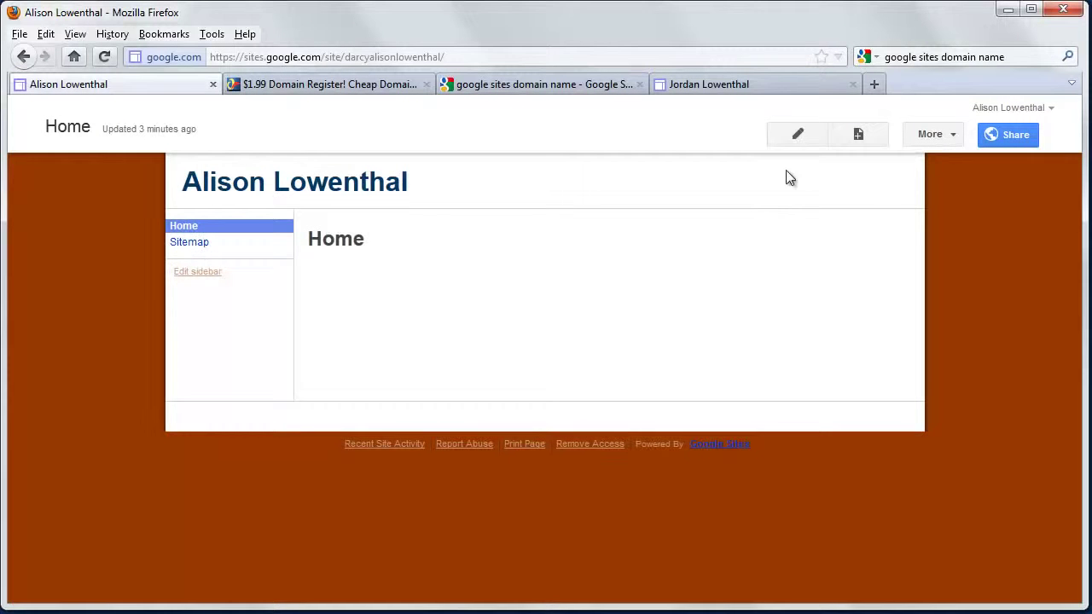
Create a top-level page named Research and save it
left_click(857, 136)
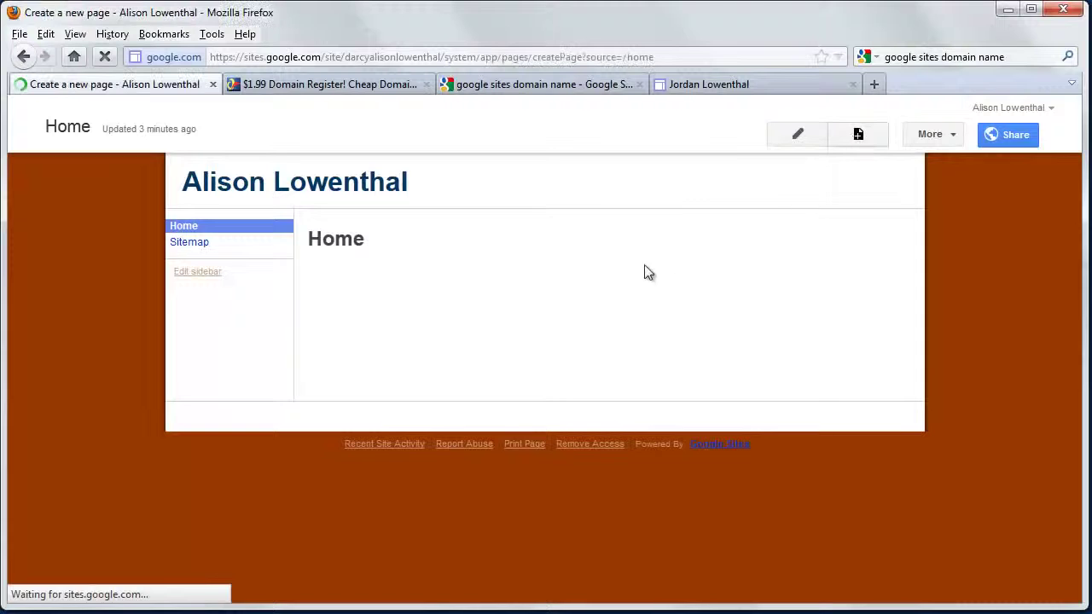
type("Research")
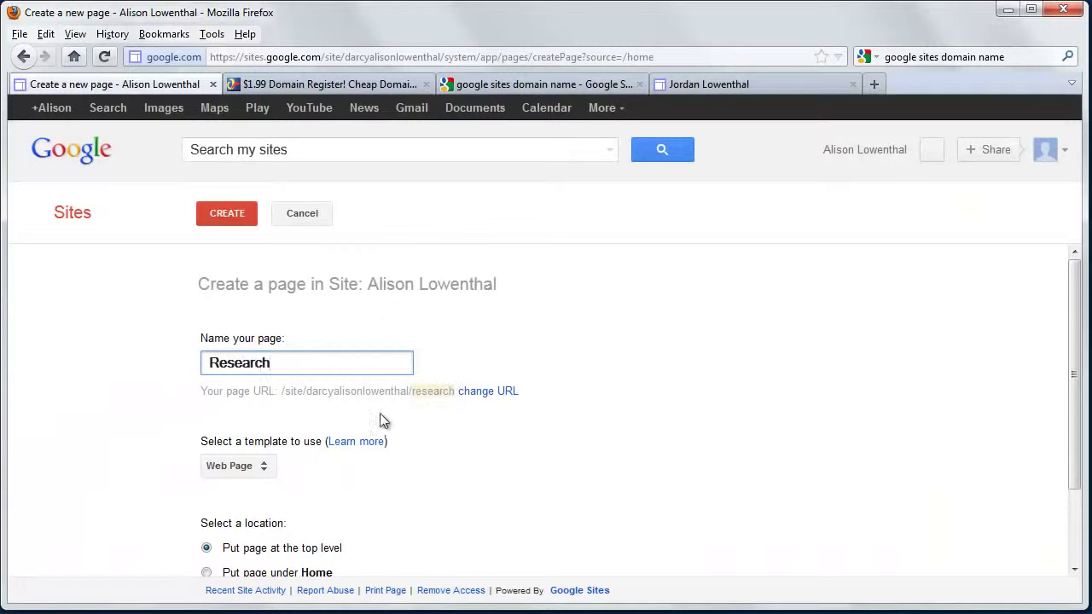
scroll(380, 417, "down", 2)
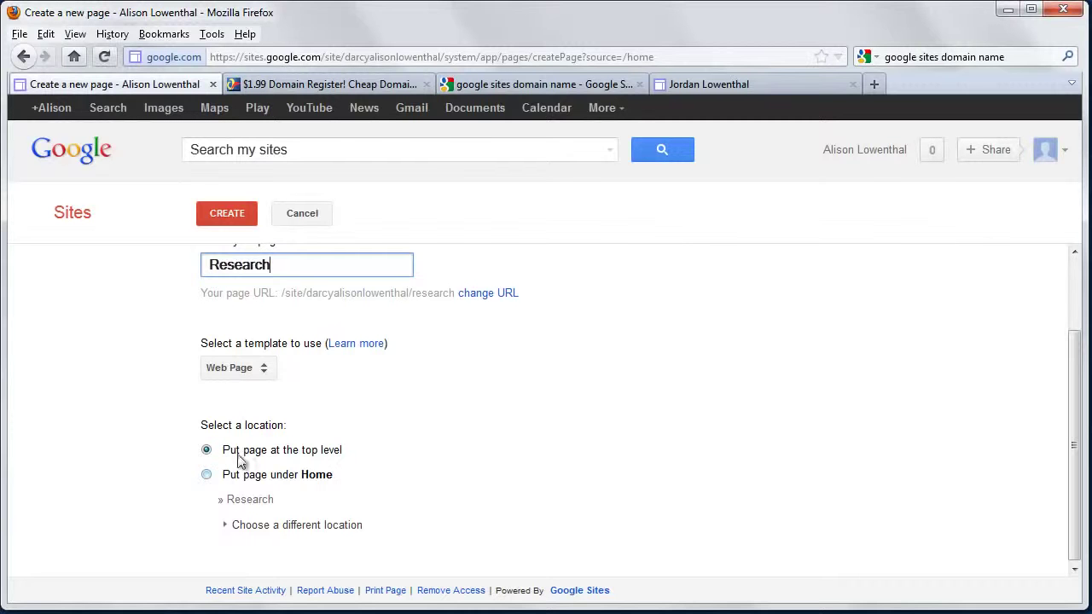
left_click(230, 212)
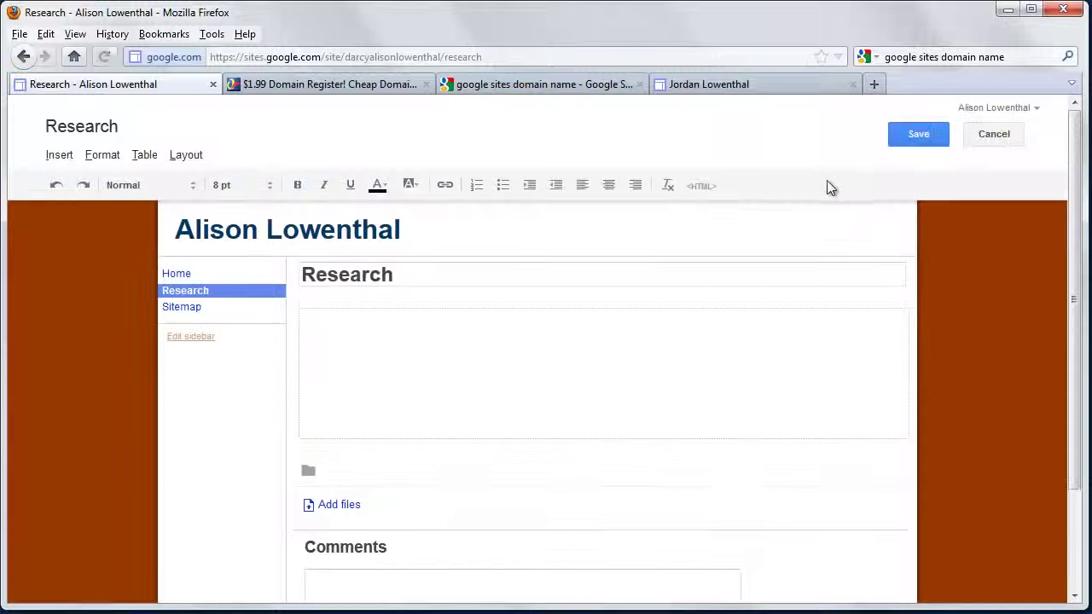
left_click(919, 135)
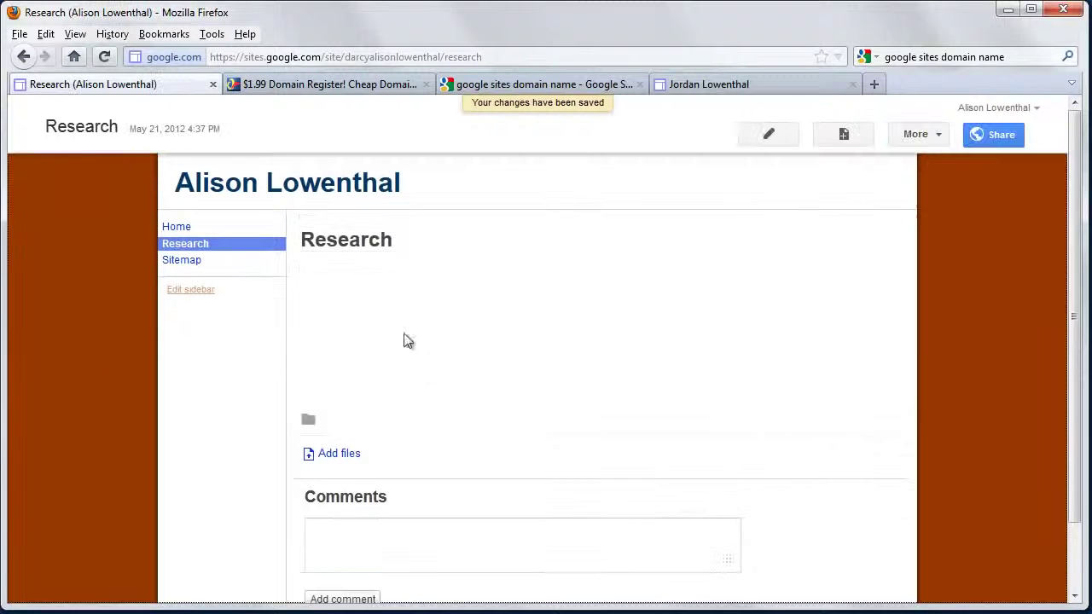
Create a top-level page named Teaching and save it
left_click(845, 139)
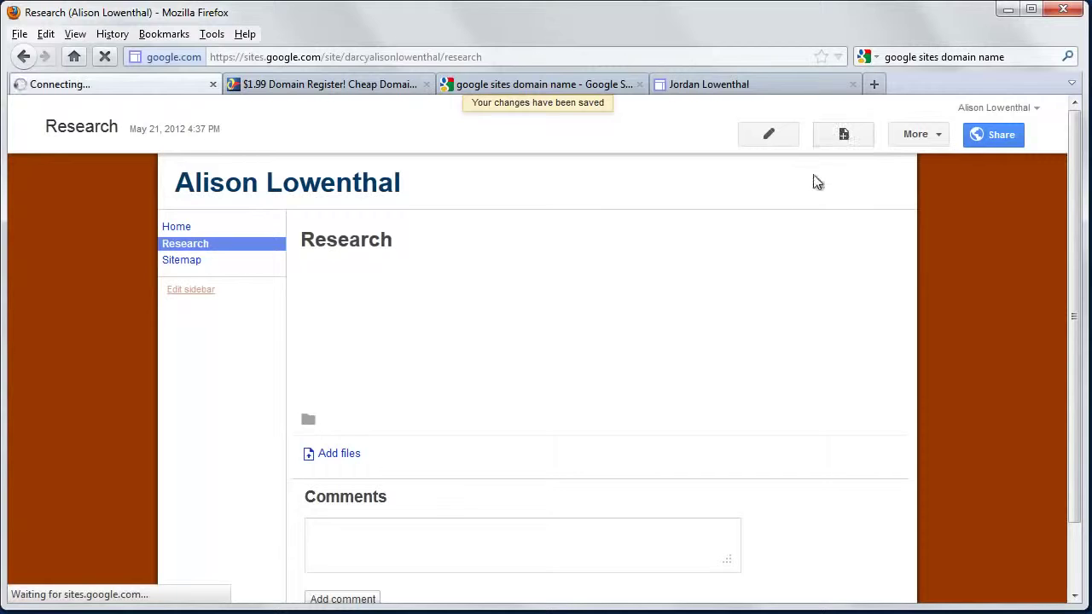
type("Teaching")
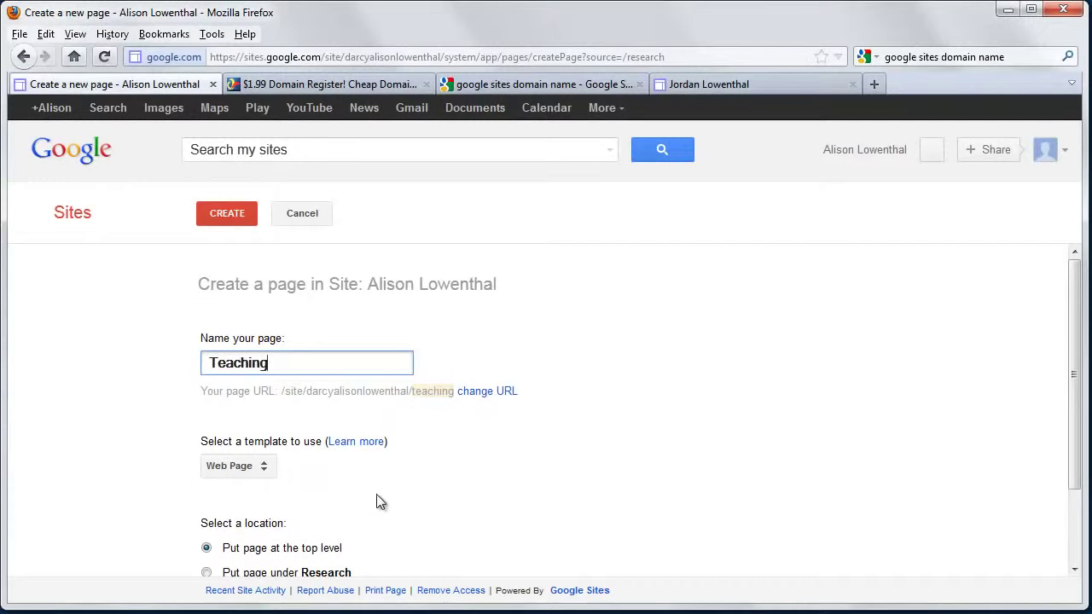
left_click(237, 220)
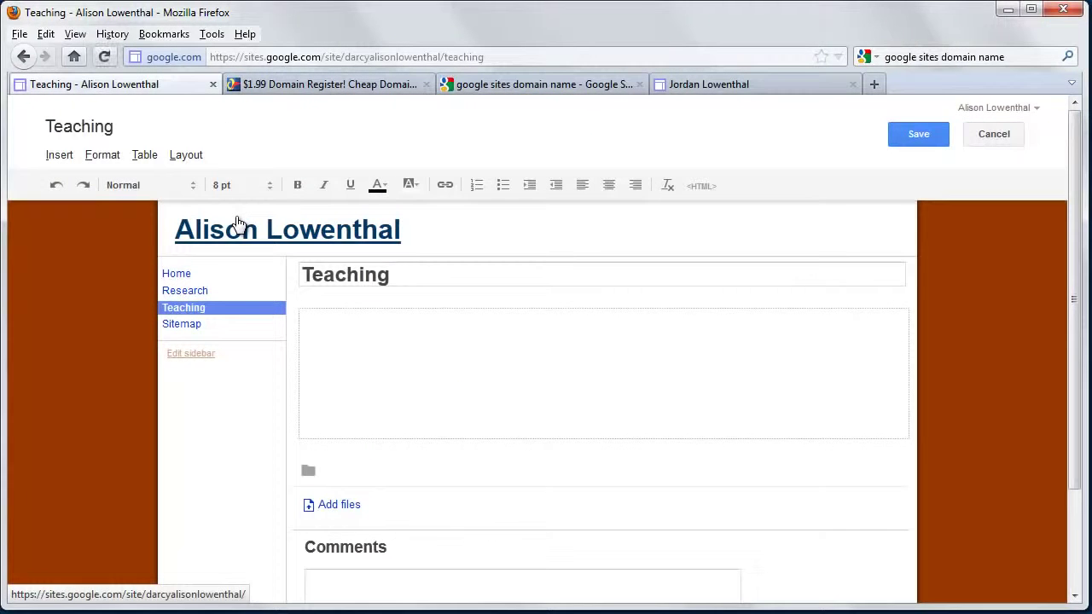
left_click(910, 139)
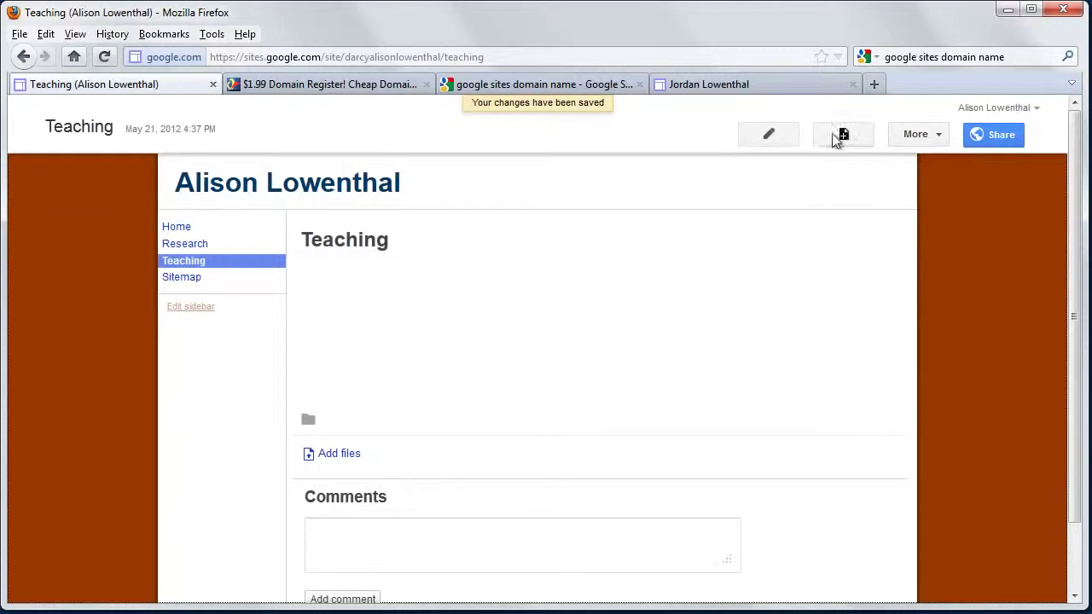
Create the top-level Service page and save it
left_click(844, 134)
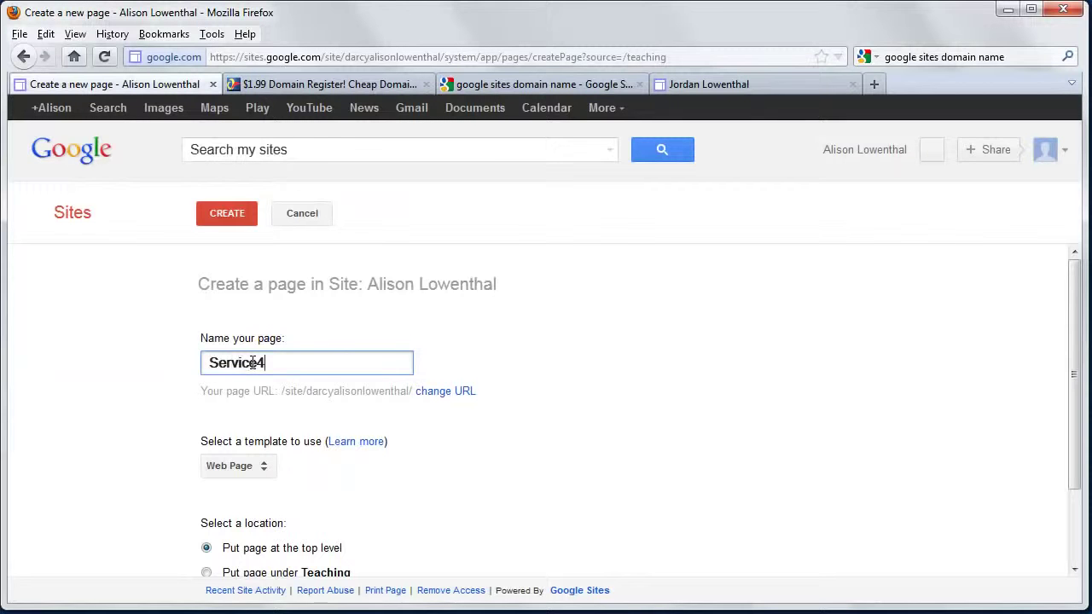
left_click(233, 212)
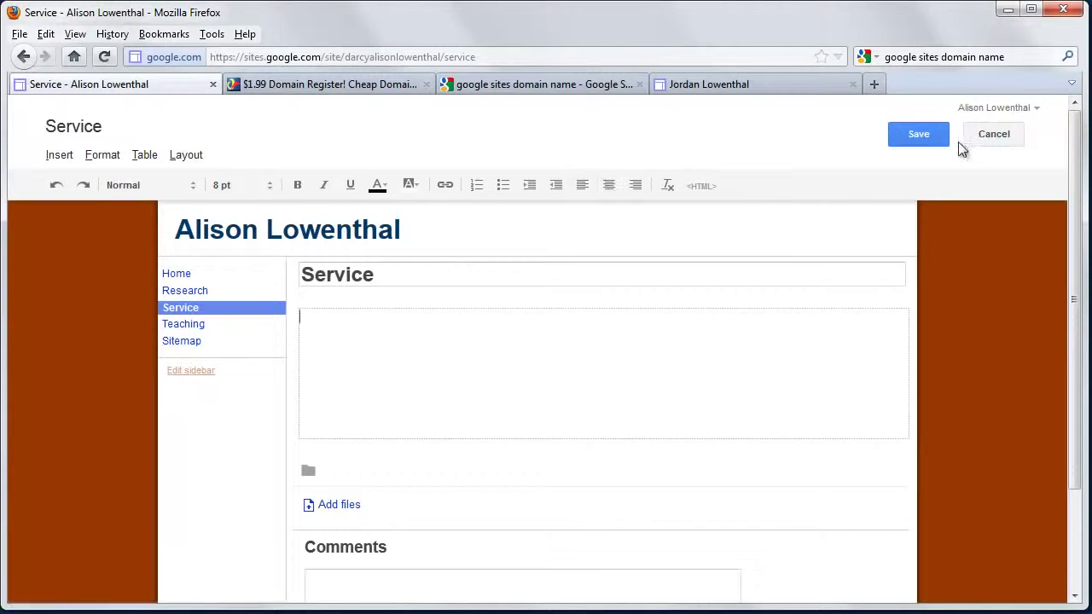
left_click(920, 137)
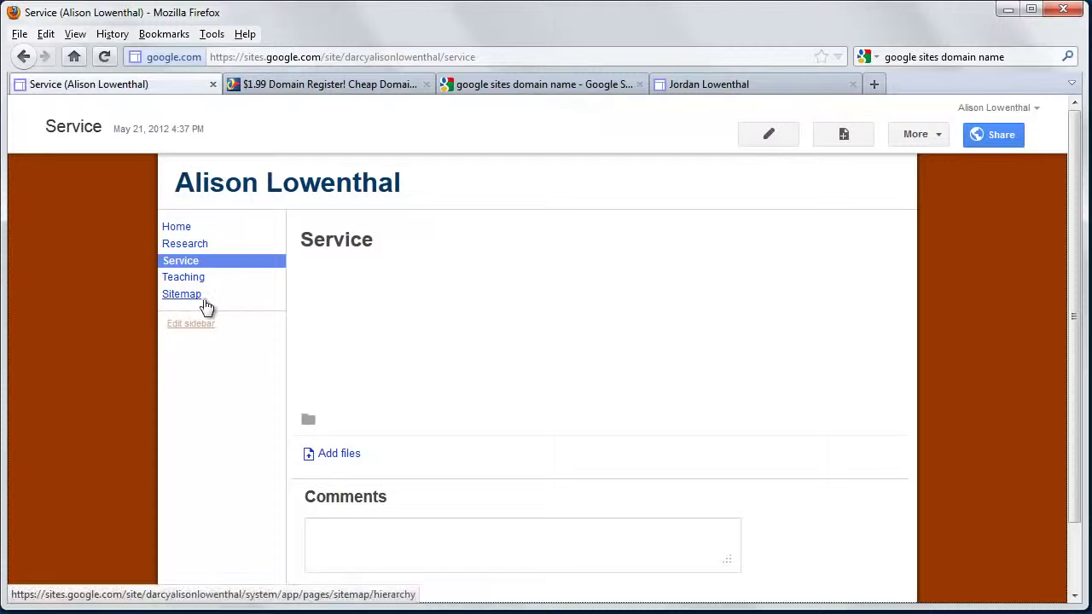
On the Home page in edit mode, type 'Welcome to my home page'
left_click(170, 227)
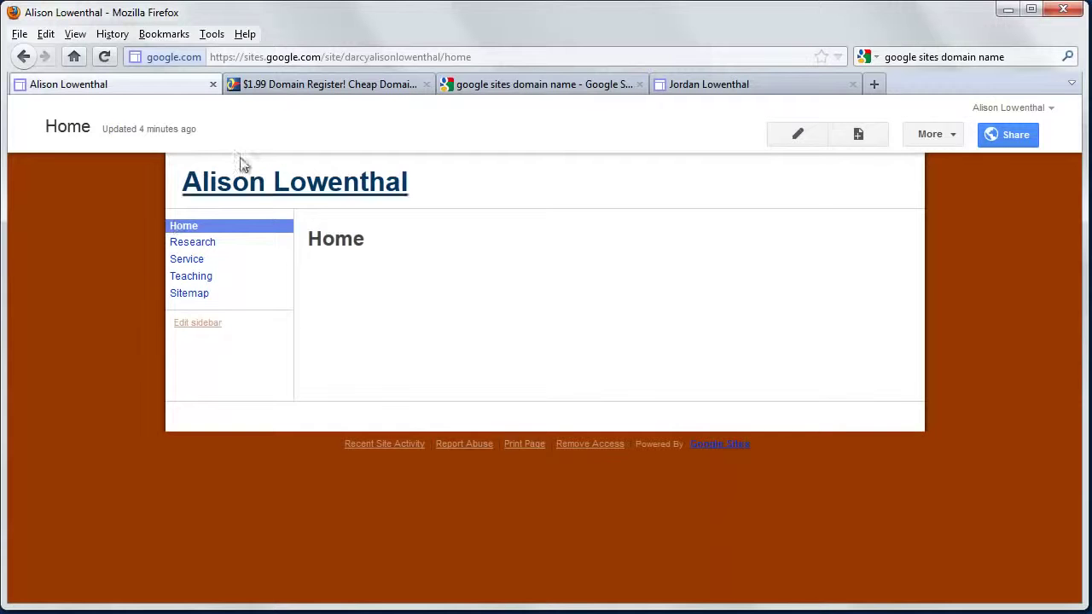
left_click(798, 135)
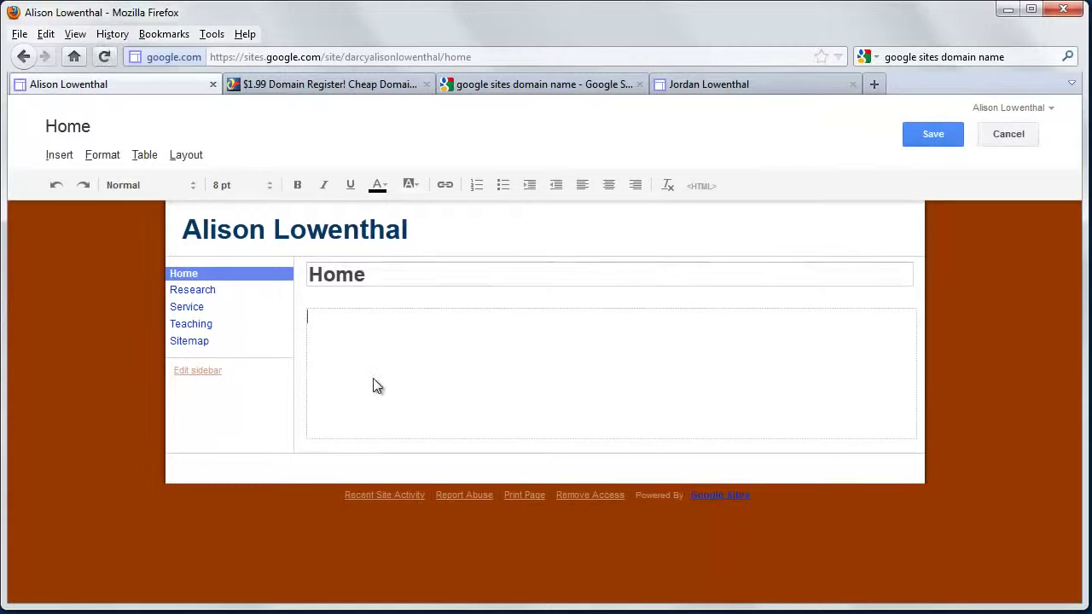
type("Welcome")
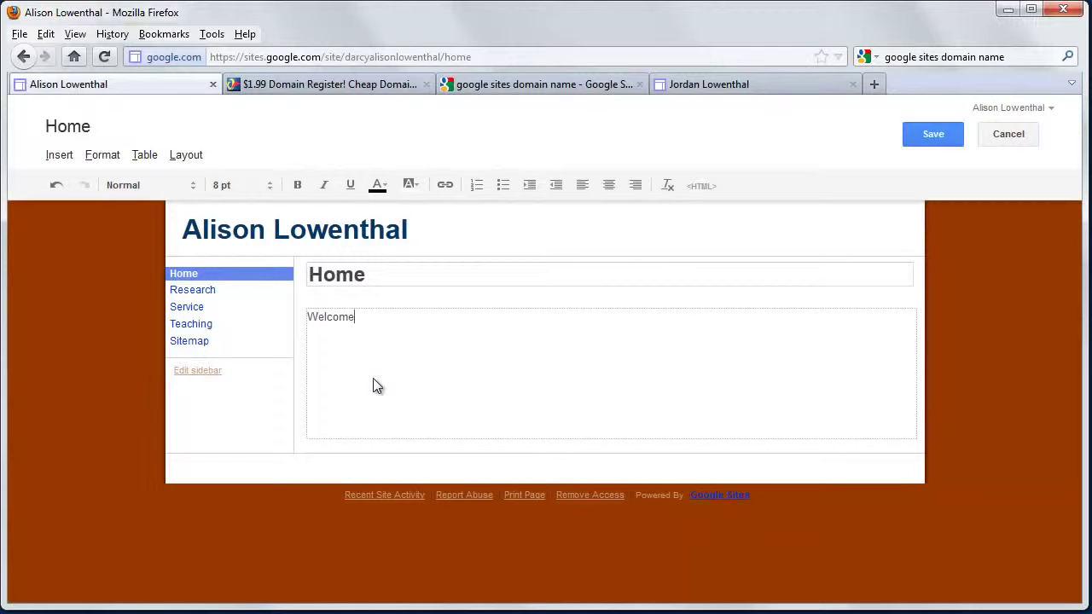
type(" to my home page!")
Make the welcome line bold and save the Home page
double_click(373, 379)
left_click(415, 343)
left_click_drag(450, 316, 309, 317)
left_click(297, 185)
left_click(380, 359)
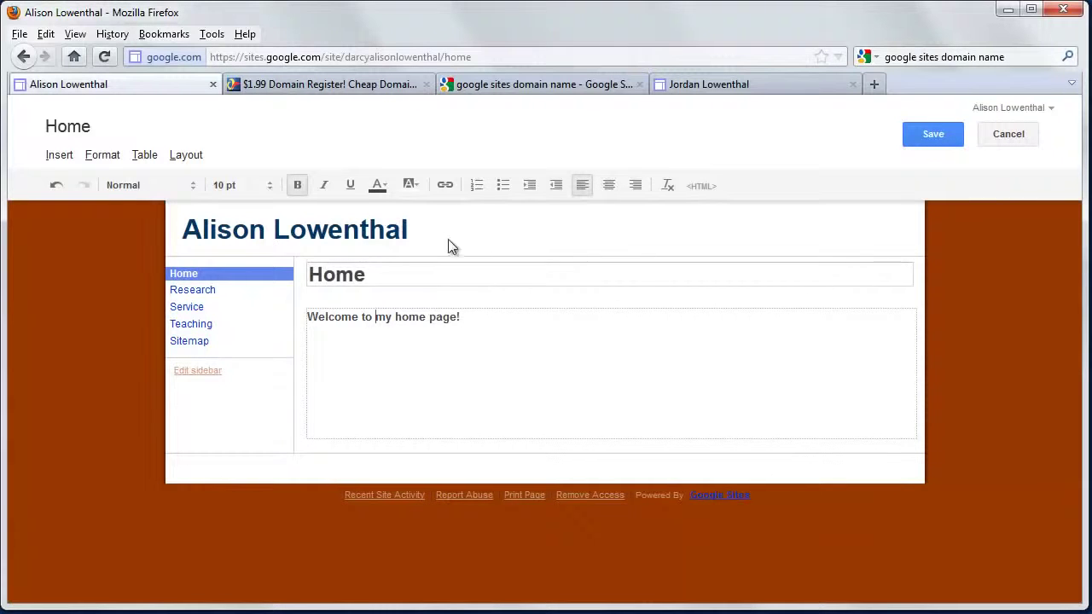
left_click(445, 186)
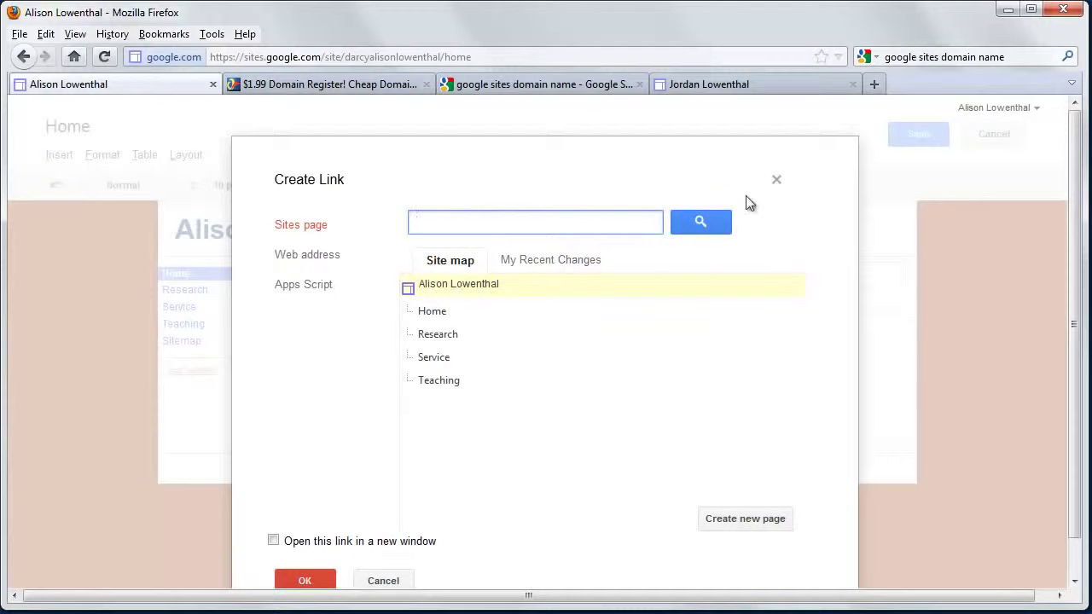
left_click(776, 180)
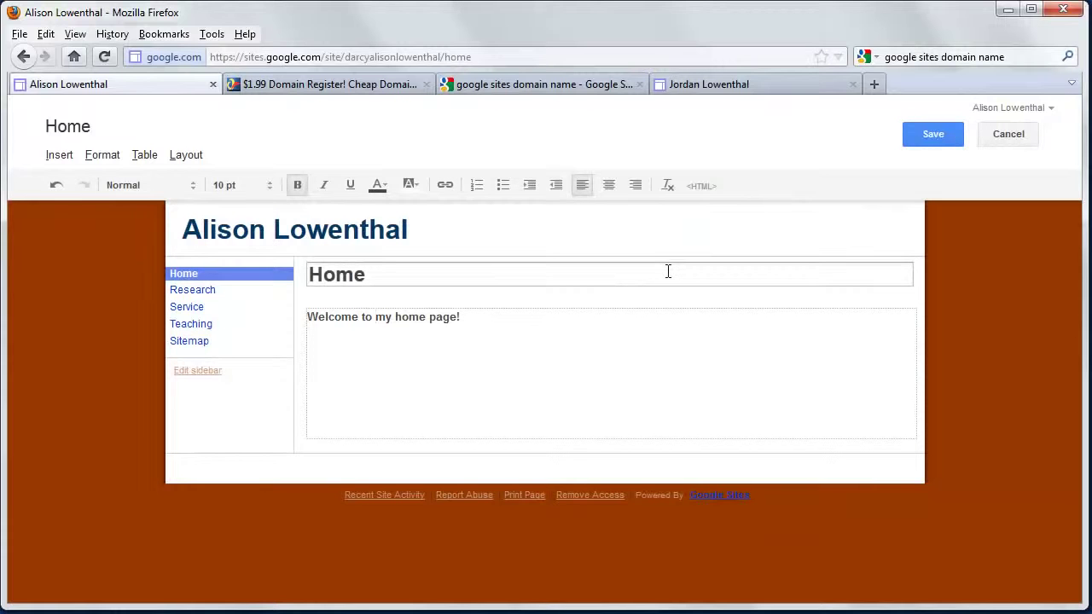
left_click(646, 336)
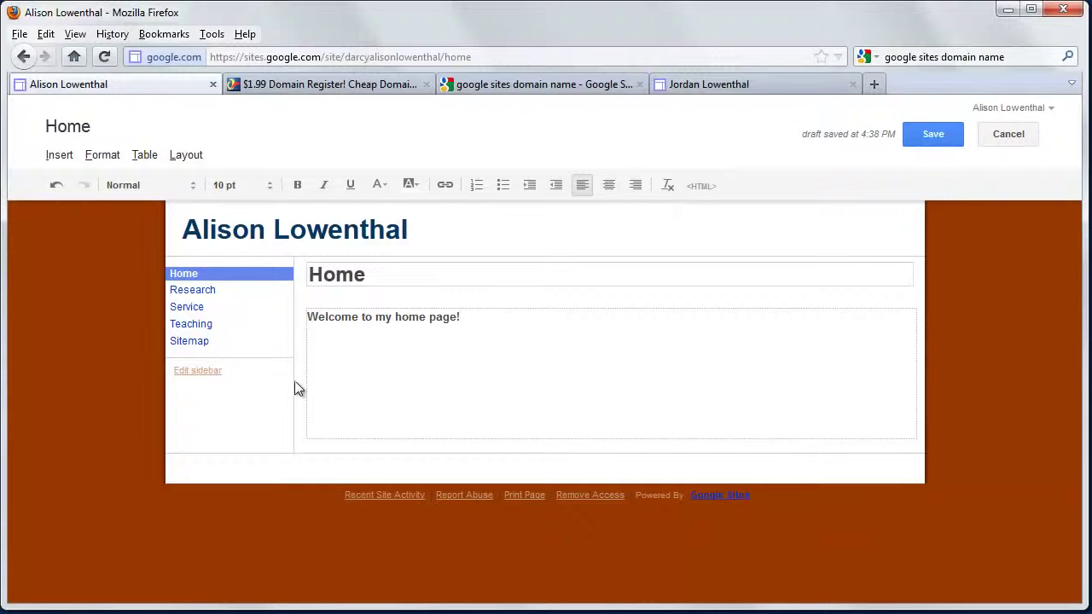
left_click(939, 135)
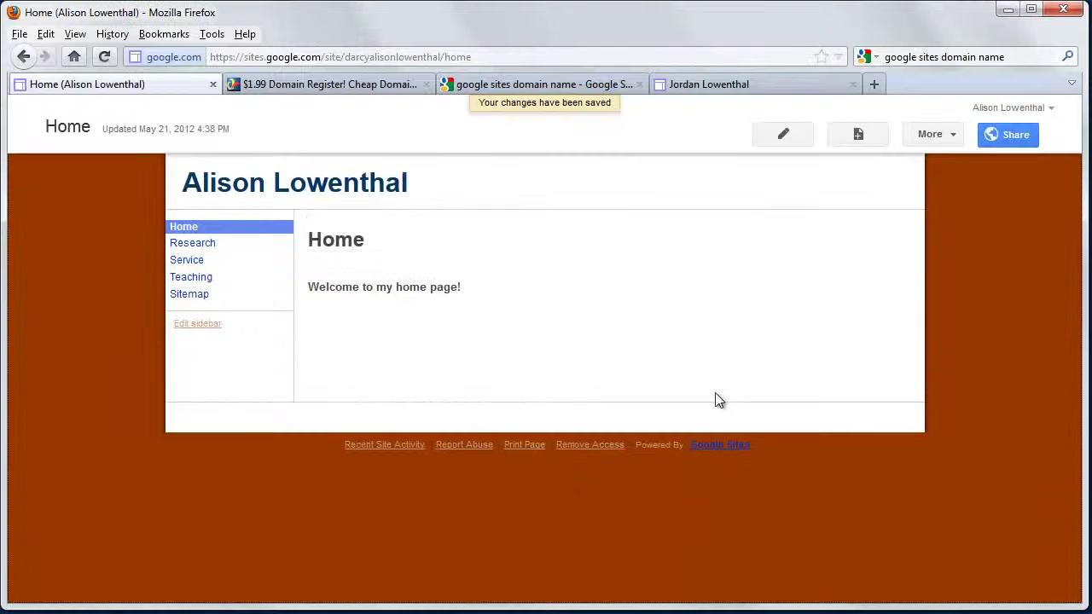
In the sidebar Navigation settings, turn off automatic navigation organization
left_click(206, 328)
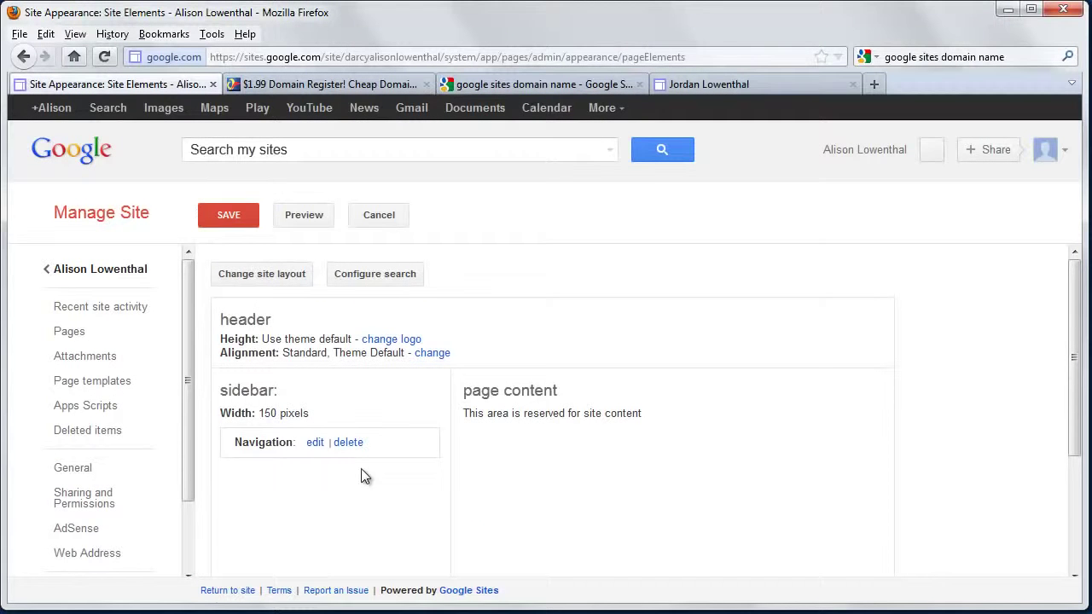
left_click(315, 443)
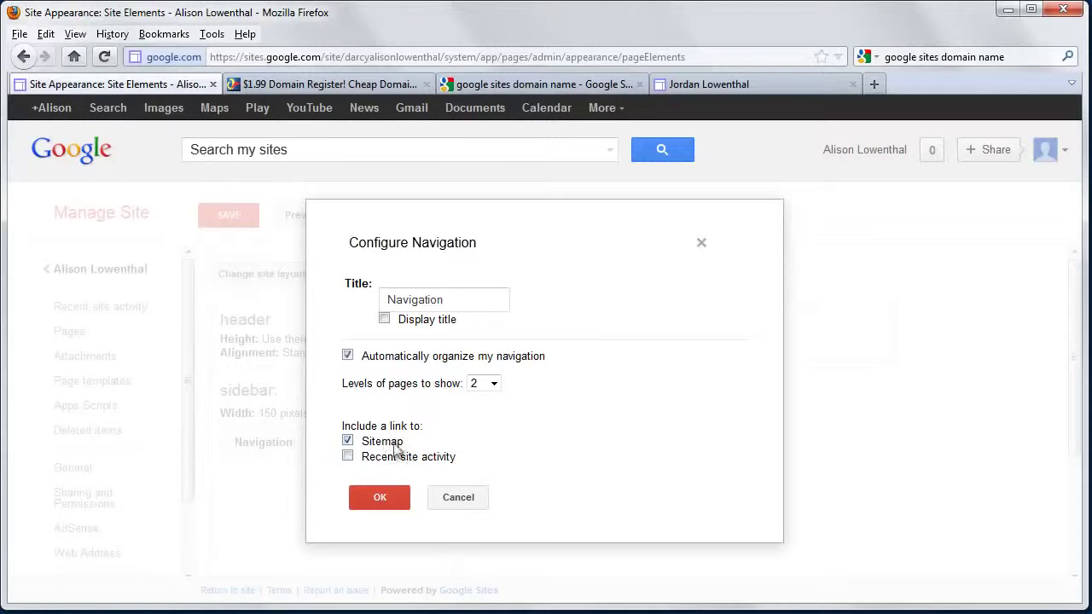
left_click(349, 356)
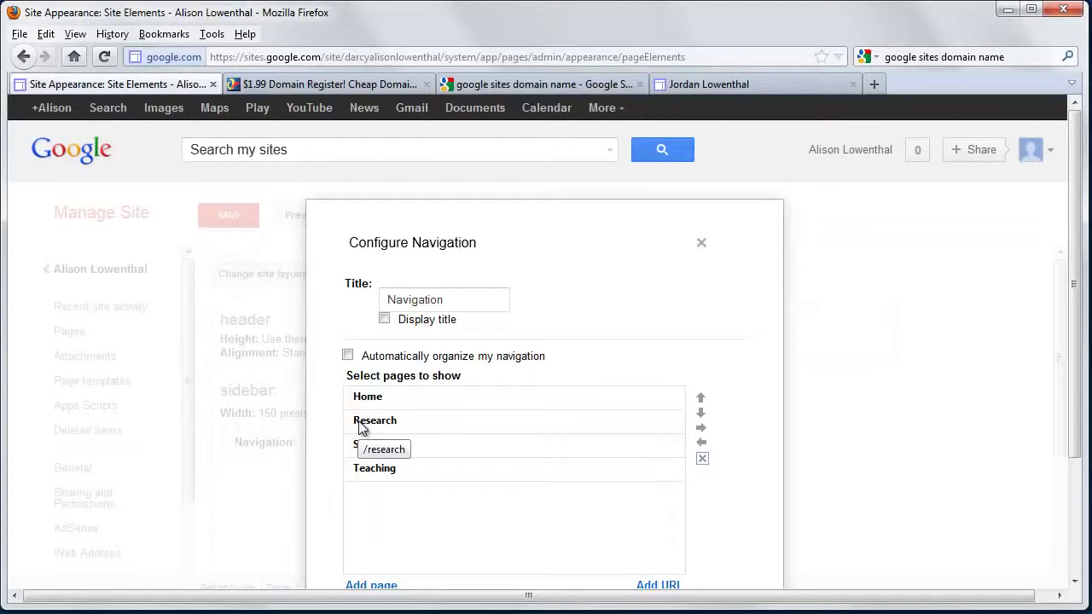
left_click(371, 470)
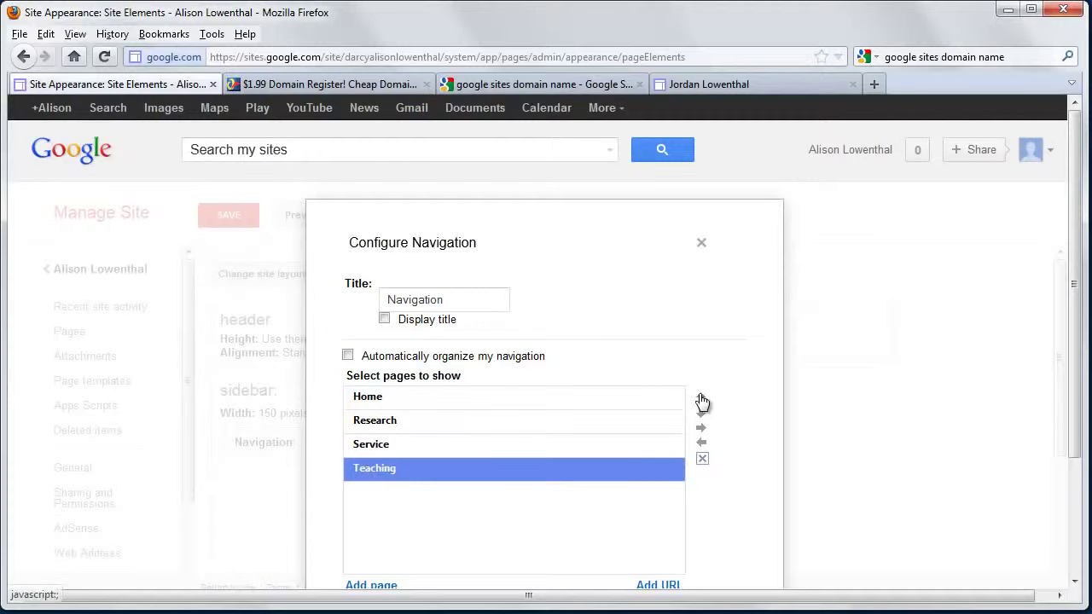
Confirm the manual navigation list, save the site layout, and return to Home
scroll(380, 435, "down", 2)
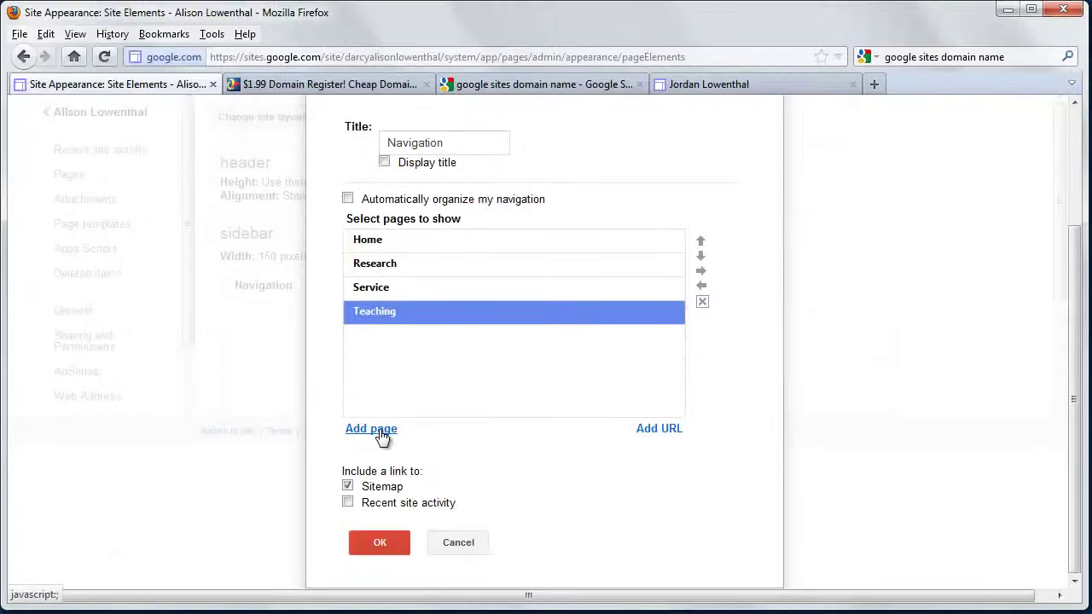
scroll(382, 426, "up", 2)
left_click(385, 319)
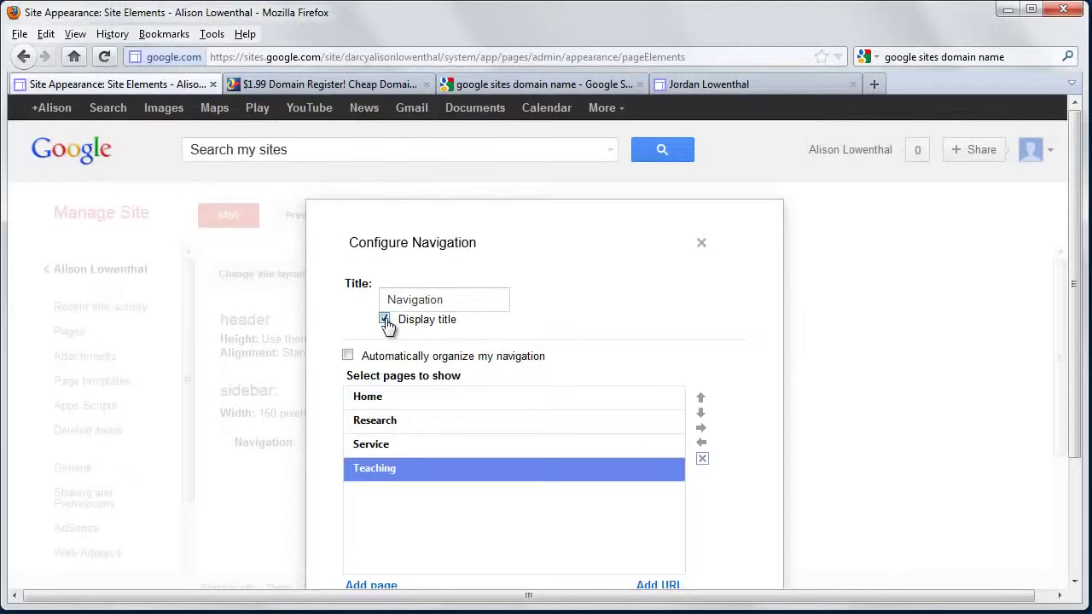
left_click(385, 319)
left_click_drag(438, 300, 287, 307)
scroll(384, 412, "down", 3)
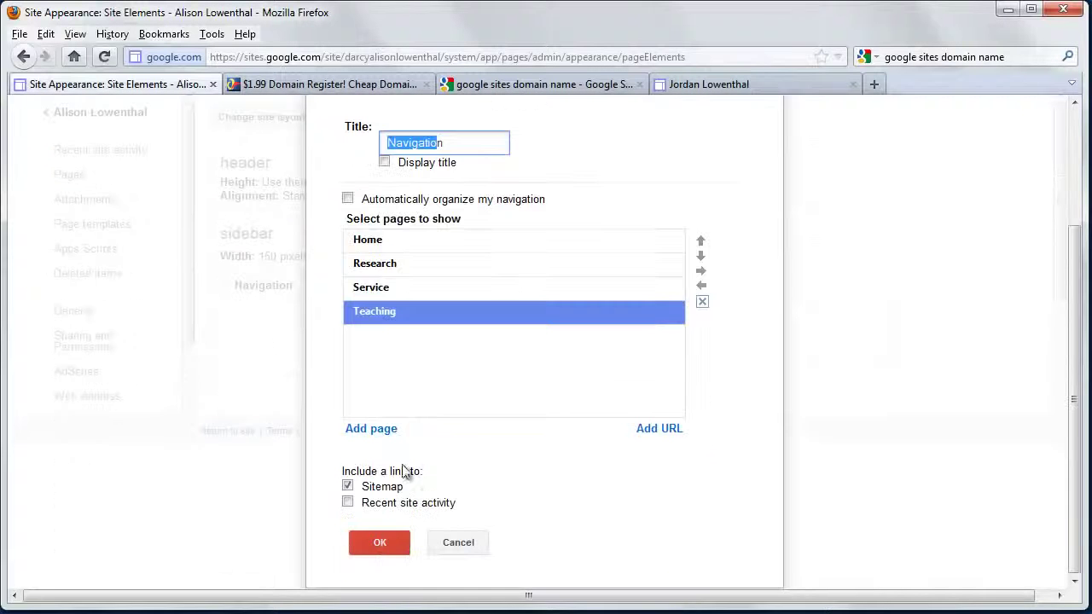
left_click(381, 544)
left_click(229, 218)
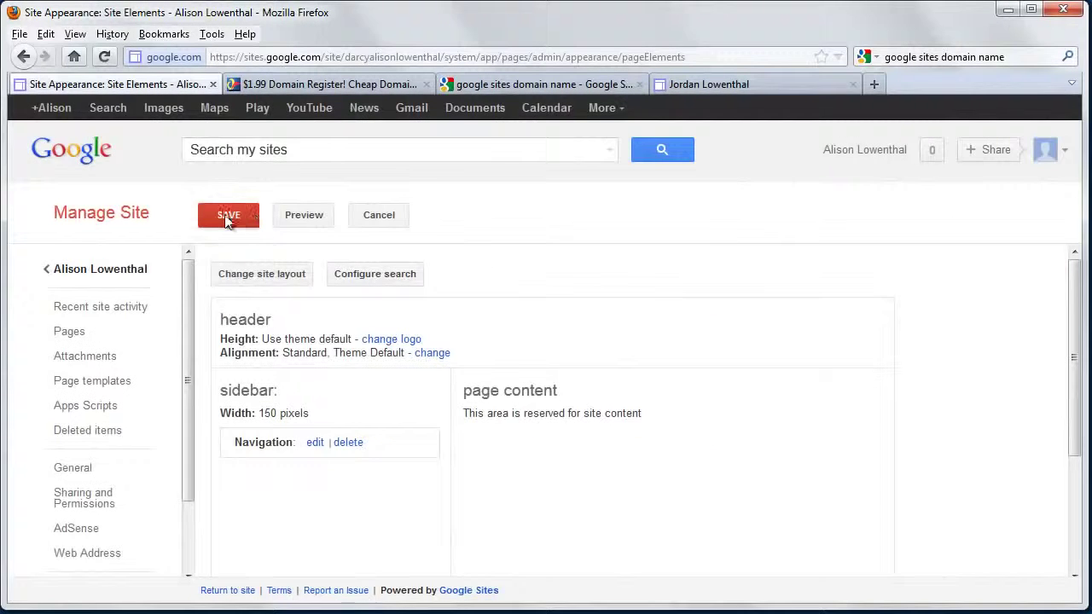
left_click(277, 221)
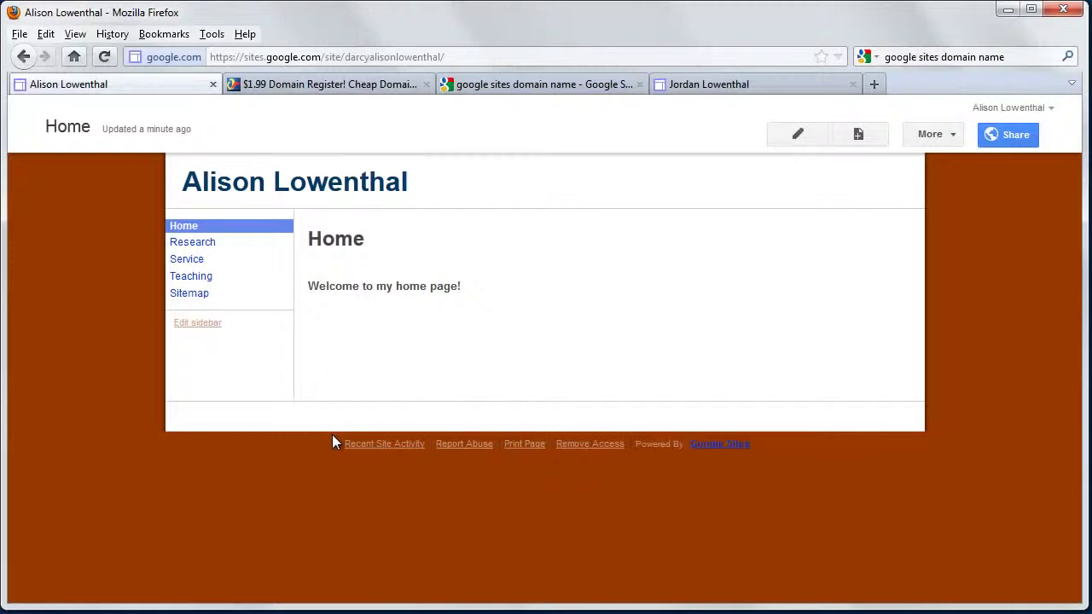
Uncheck the Sitemap link in sidebar navigation, save the layout, and return Home
left_click(212, 323)
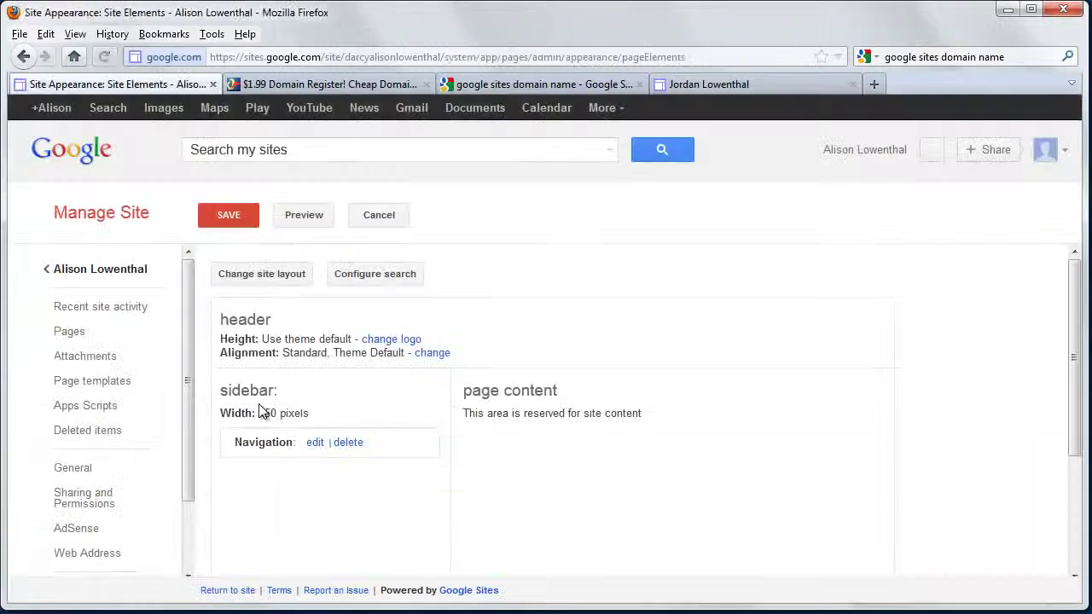
left_click(315, 442)
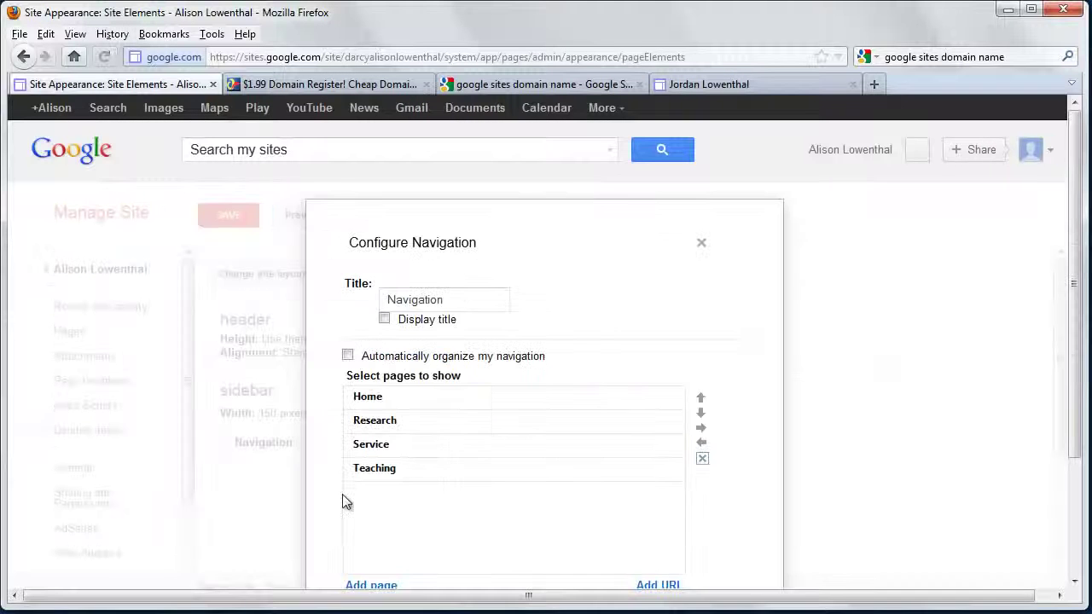
scroll(343, 495, "down", 3)
left_click(347, 487)
left_click(379, 546)
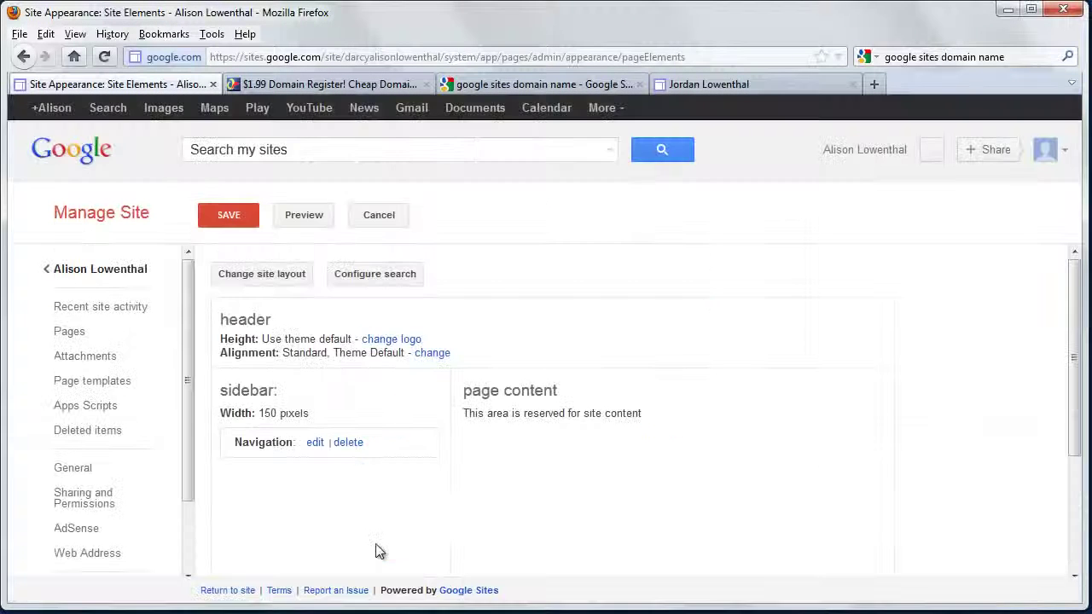
left_click(234, 217)
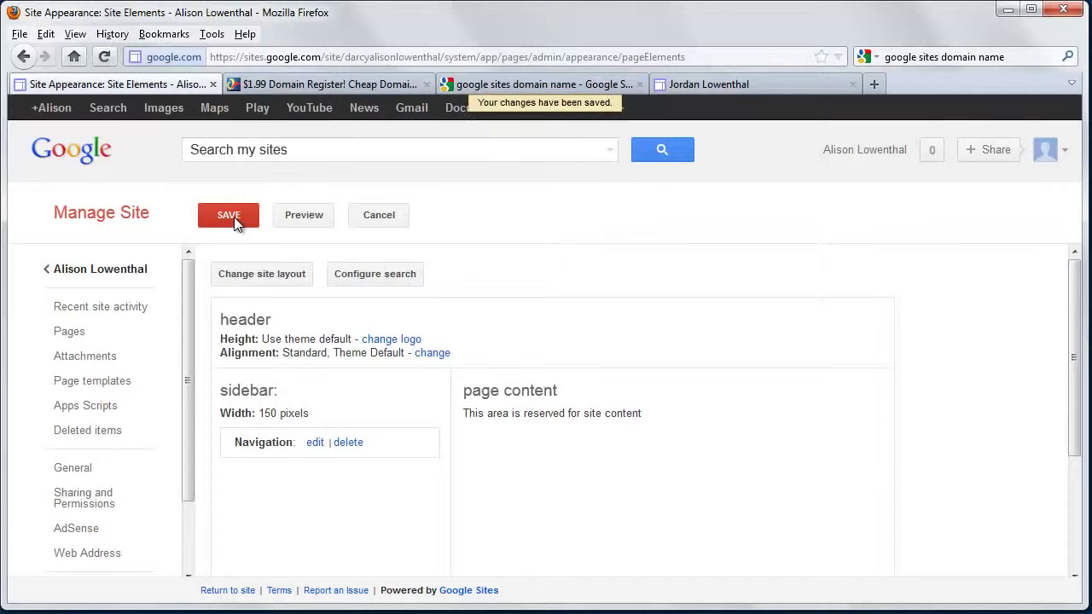
left_click(126, 271)
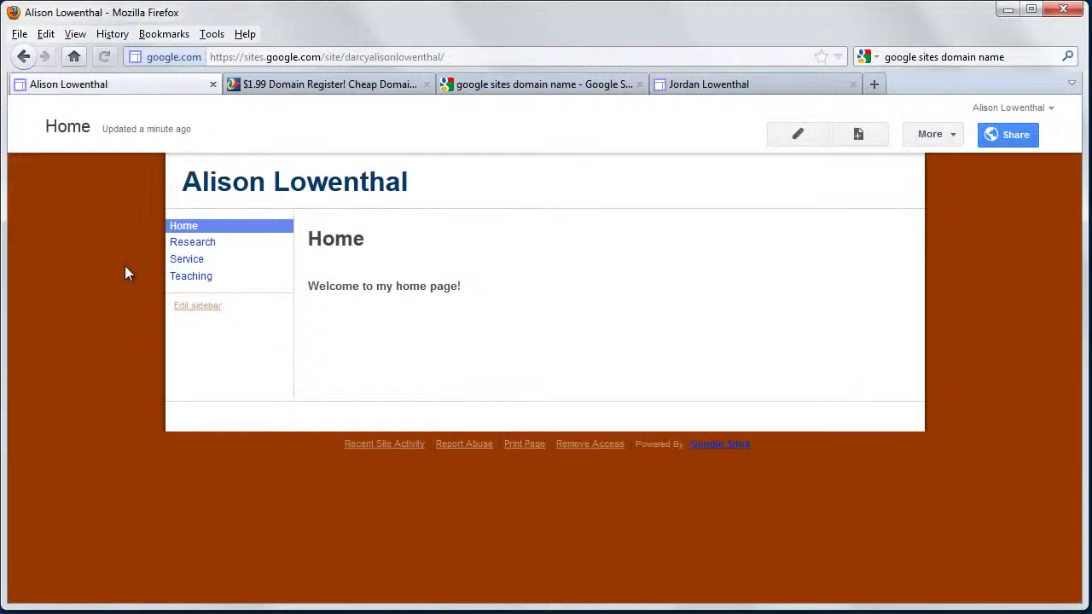